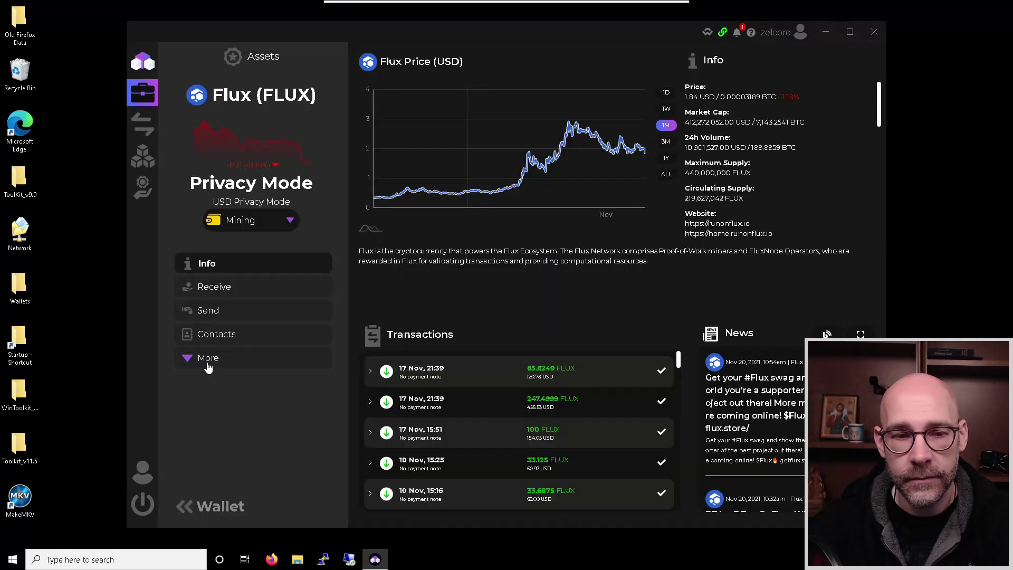
Select the Flux (FLUX) asset in the Mining wallet to bring up its options.
left_click(206, 361)
Accept the consent, launch the Flux full node, and bring up CUMULUS02's node actions.
left_click(204, 384)
left_click(394, 359)
left_click(555, 397)
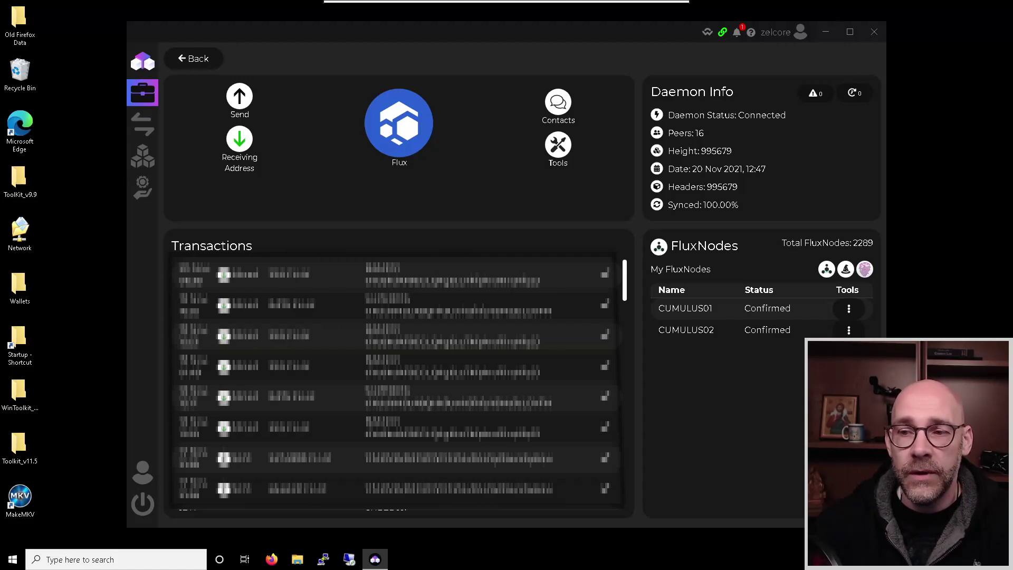
left_click(849, 329)
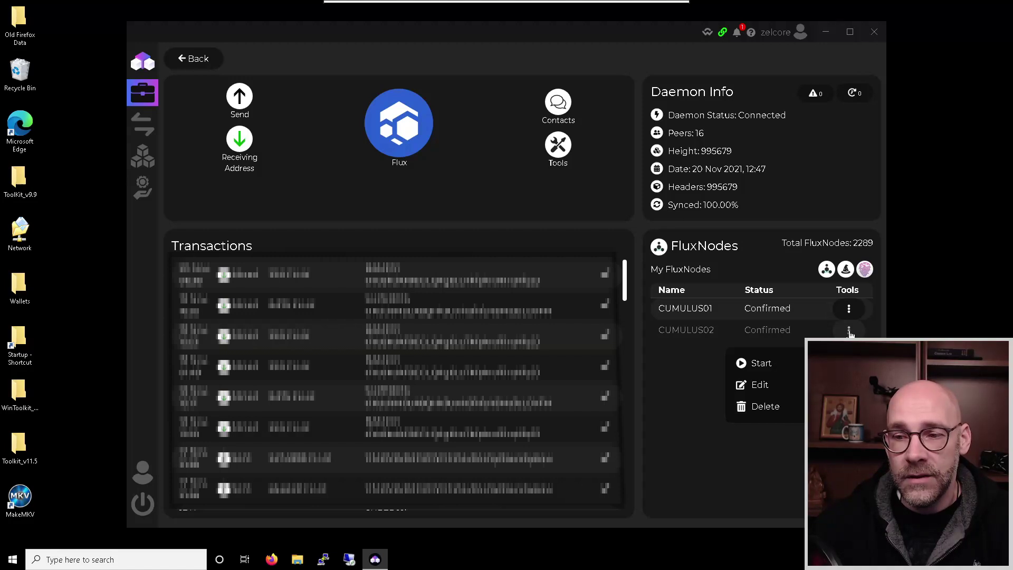
Delete FluxNode CUMULUS02 and confirm with 'Yes, delete FluxNode'.
left_click(766, 407)
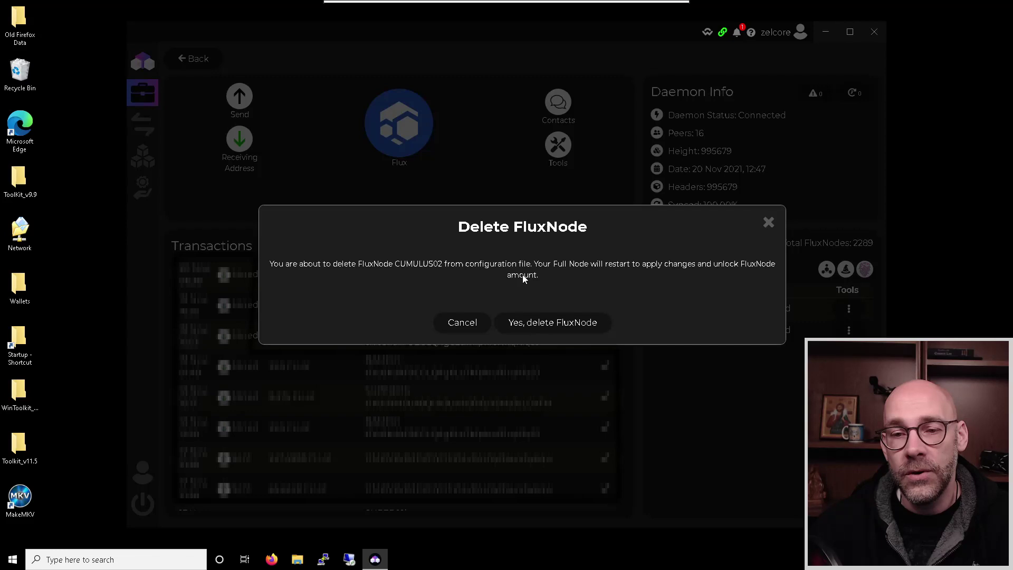
left_click(550, 323)
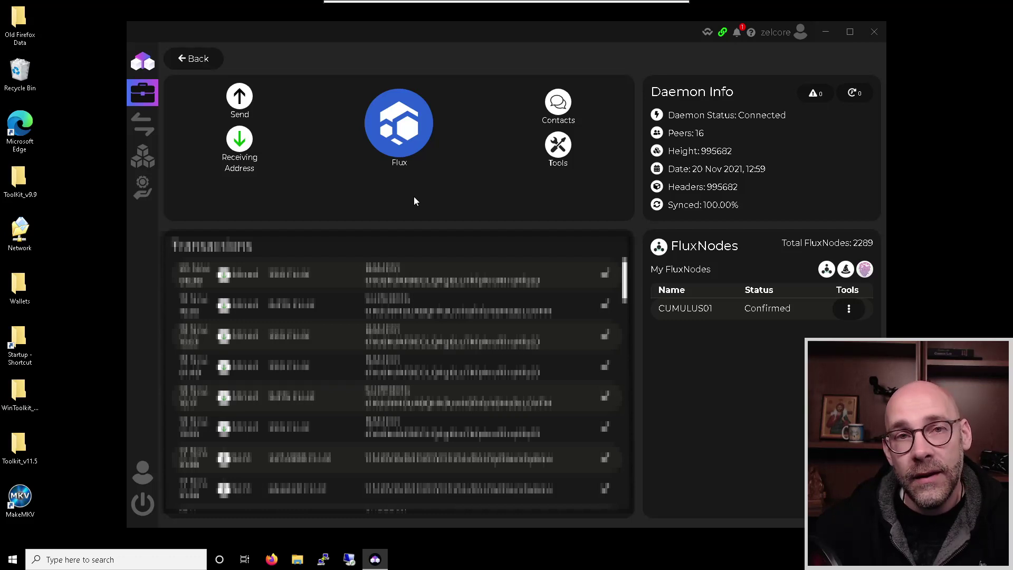
Start a Flux send and verify it with the d2FA PIN.
left_click(250, 106)
left_click(516, 290)
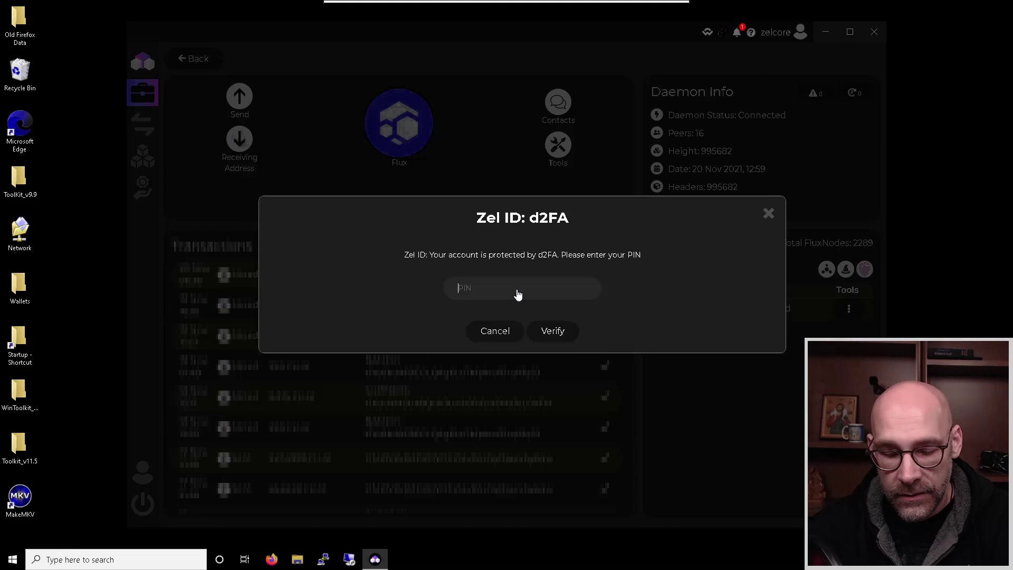
type("****")
left_click(552, 331)
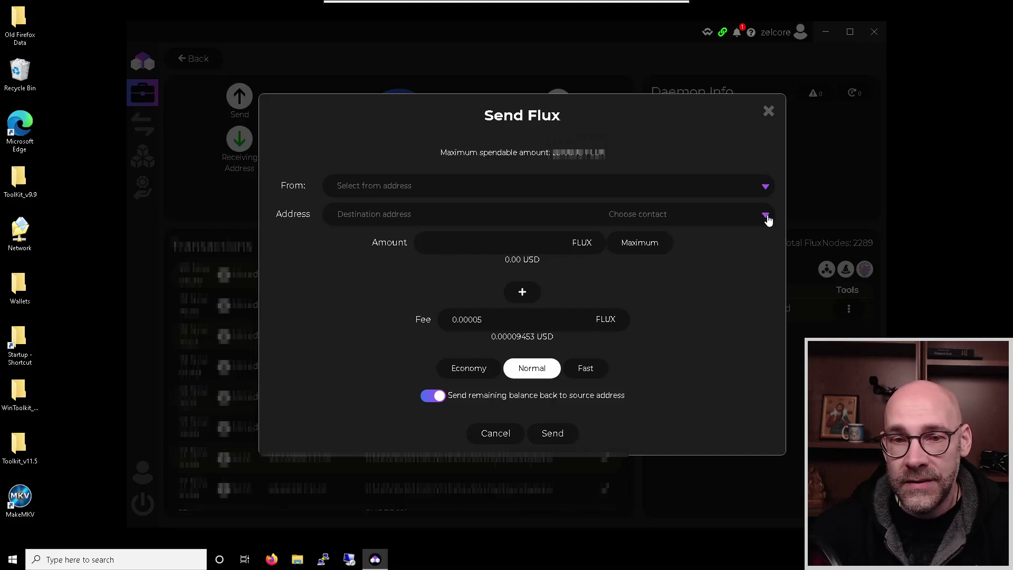
Pick the Mining light address from the contacts list as the destination.
left_click(766, 216)
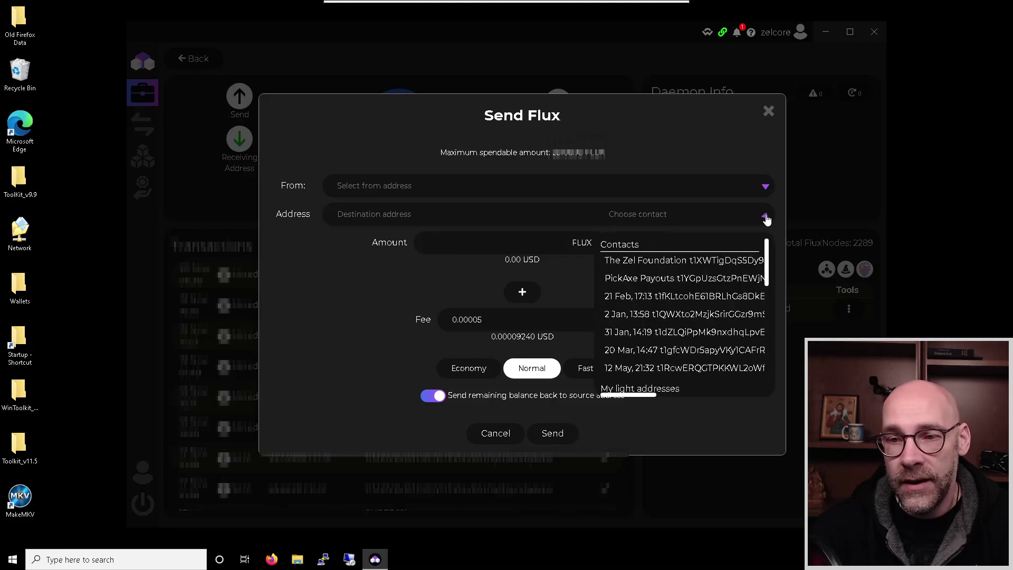
scroll(694, 340, "down", 2)
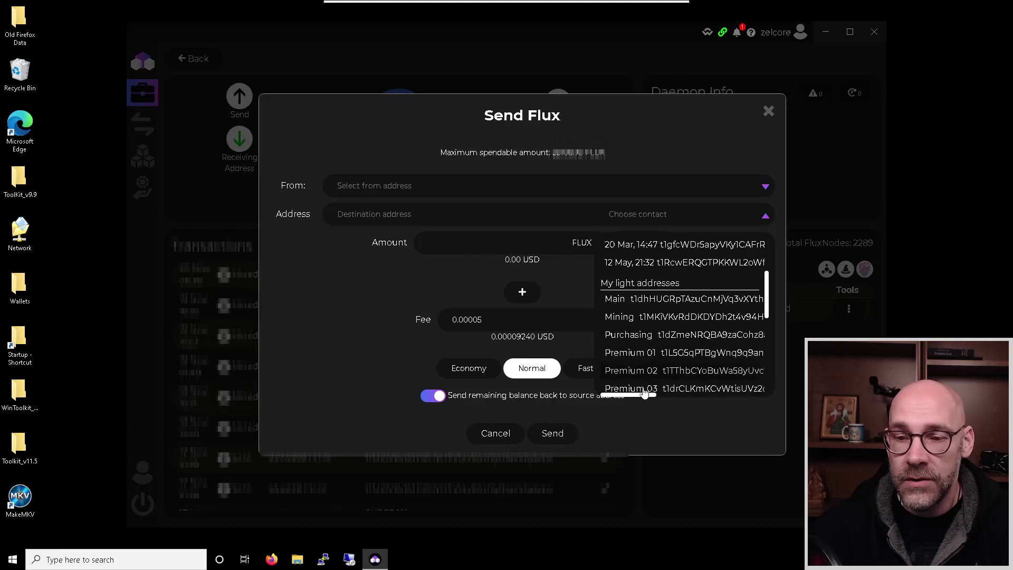
left_click(714, 321)
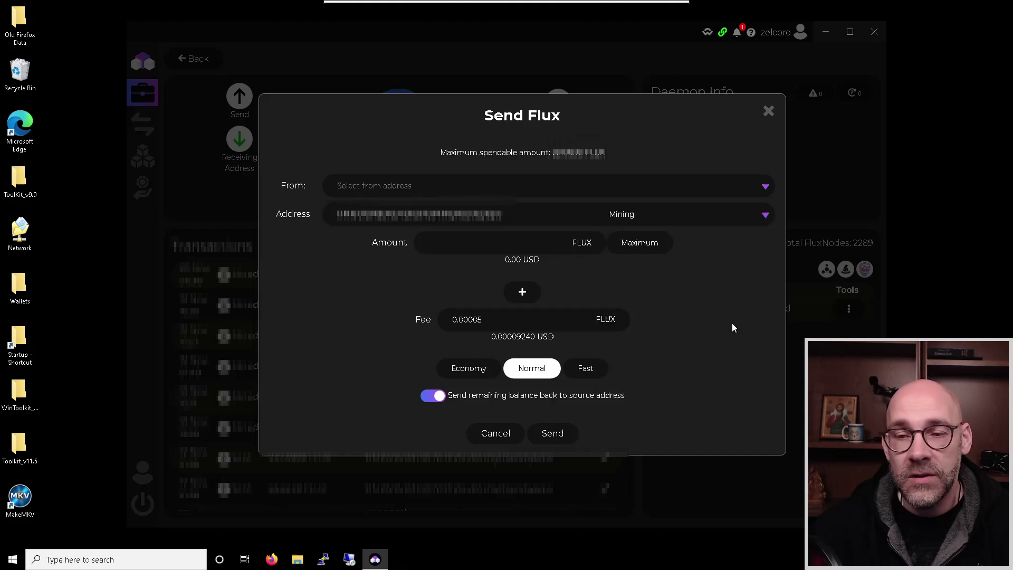
Enter 10000 as the FLUX amount to send to the Mining wallet.
left_click(498, 248)
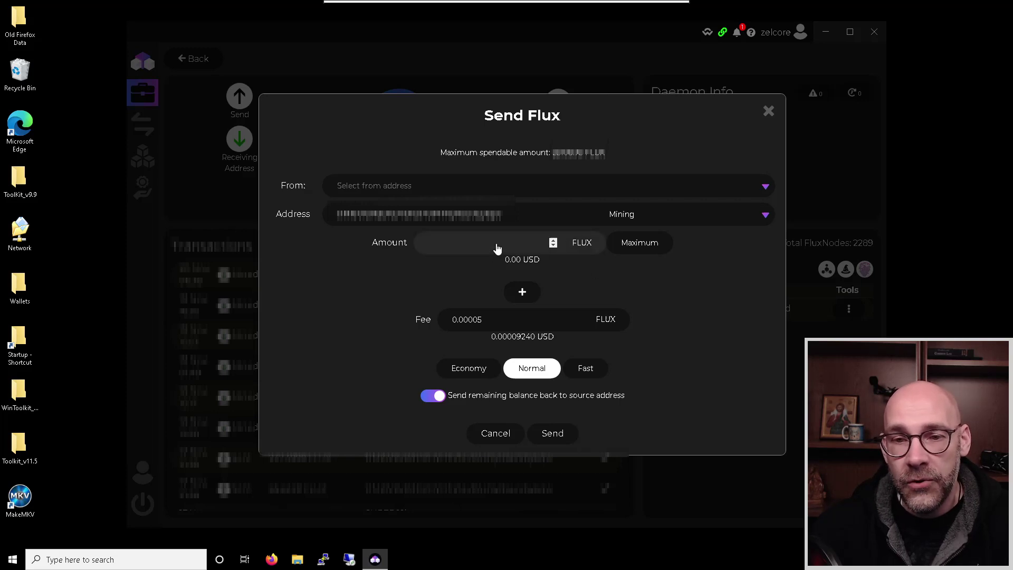
type("10000")
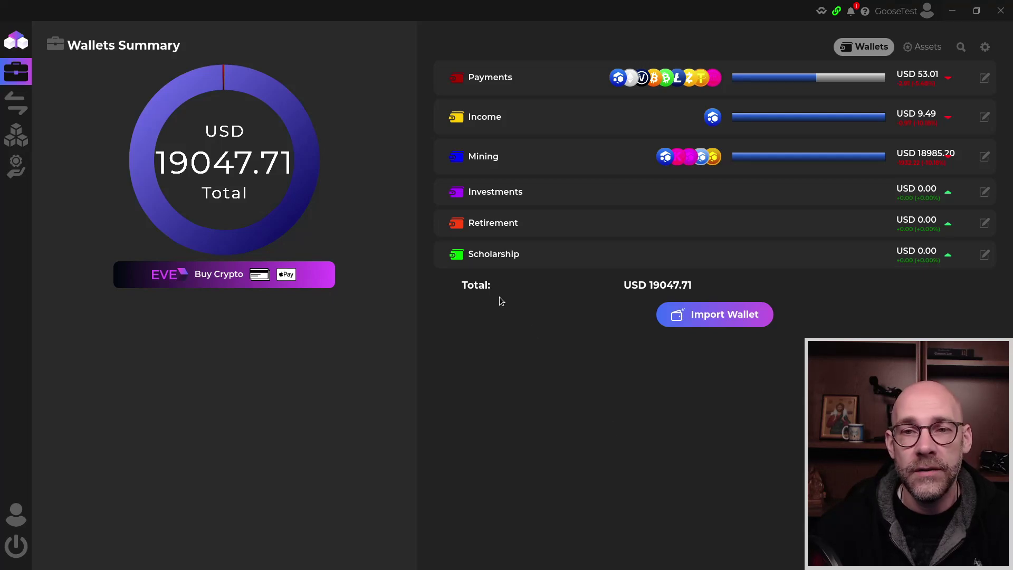
Open the Mining wallet's Flux page and expand, then collapse, the received 10000 FLUX transaction.
left_click(533, 156)
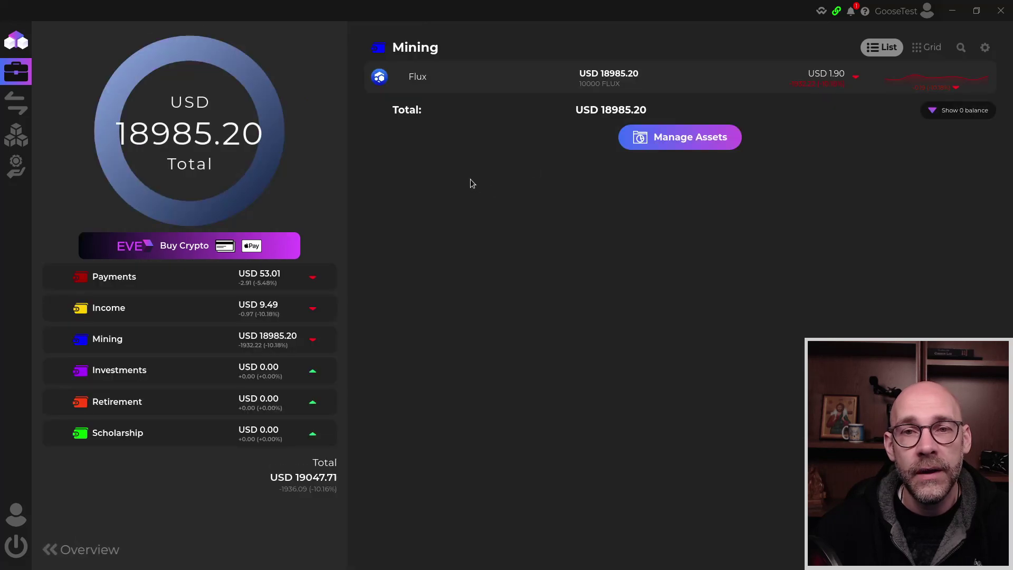
left_click(480, 80)
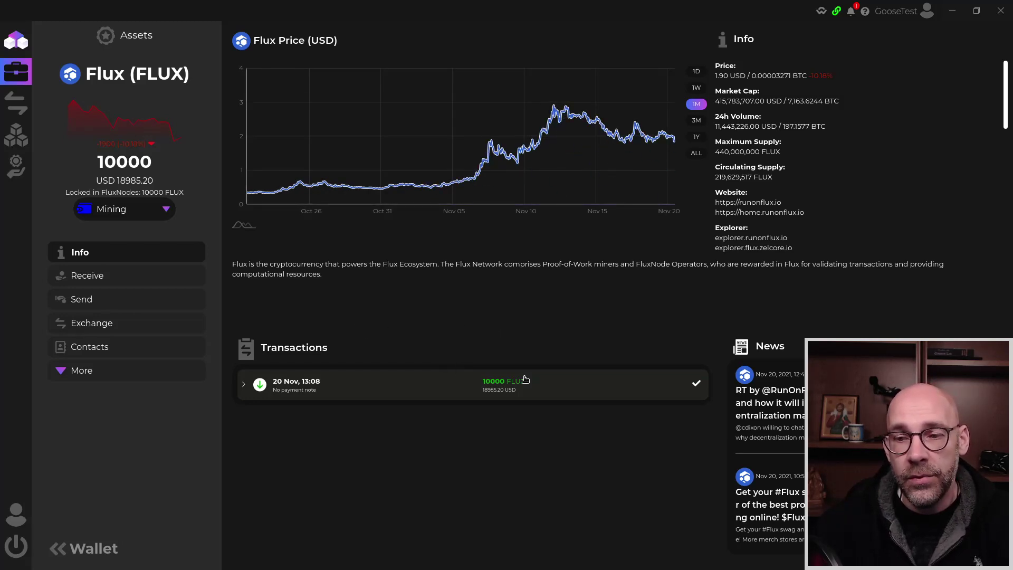
left_click(580, 387)
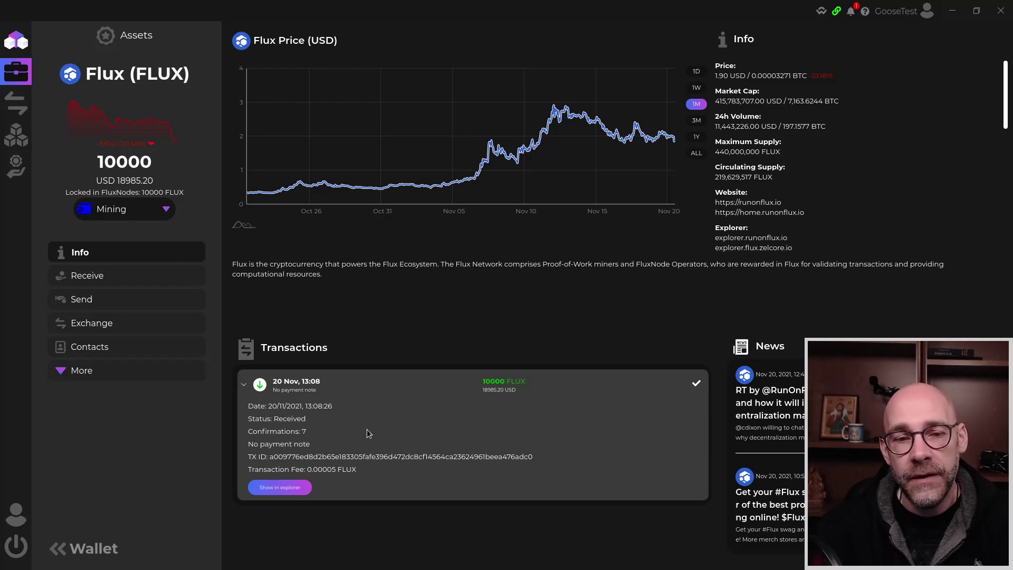
left_click(244, 387)
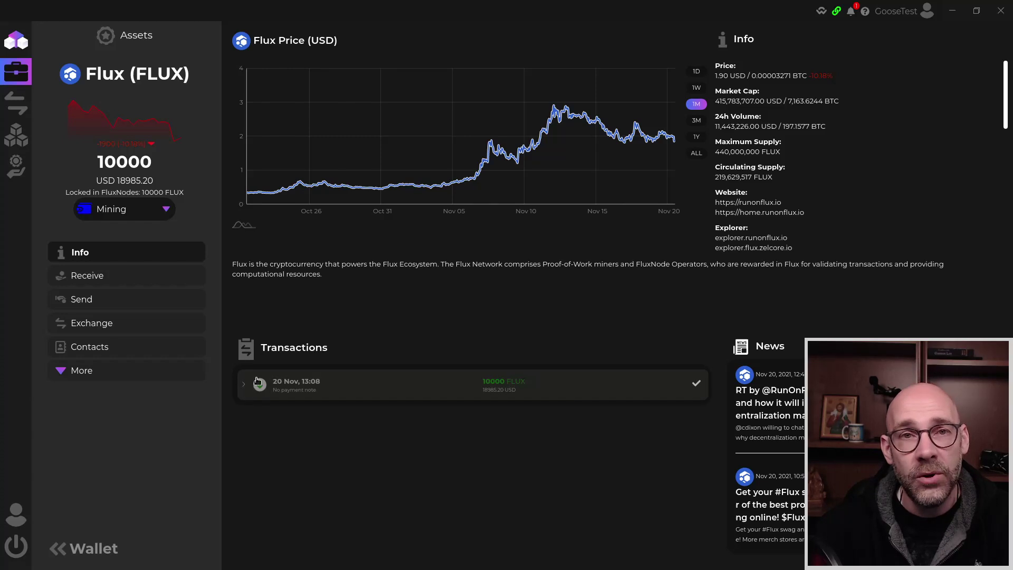
mouse_move(19, 137)
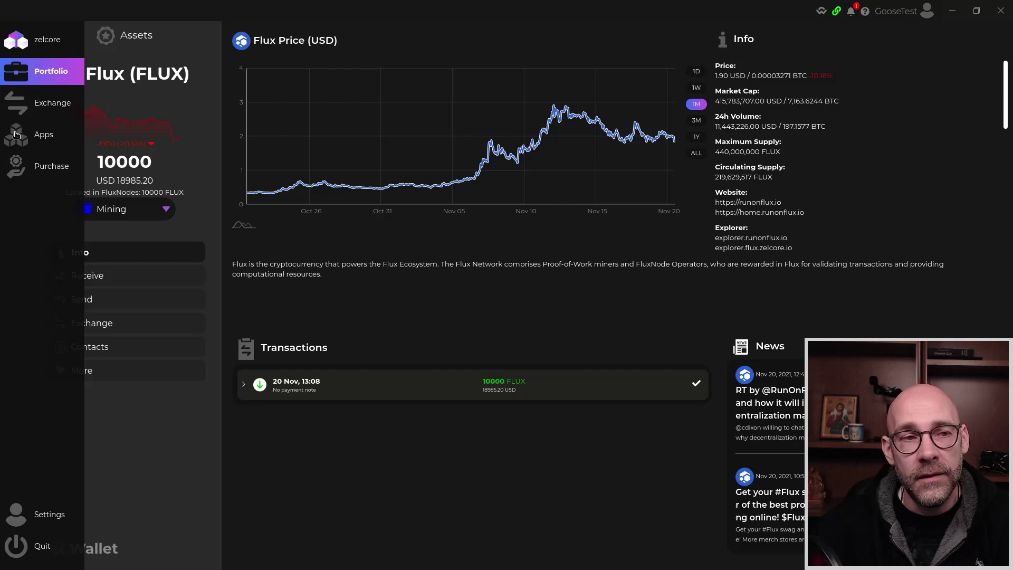
Open the FluxNodes app, expand the offline CUMULUS node, and open its Edit FluxNode dialog.
left_click(19, 138)
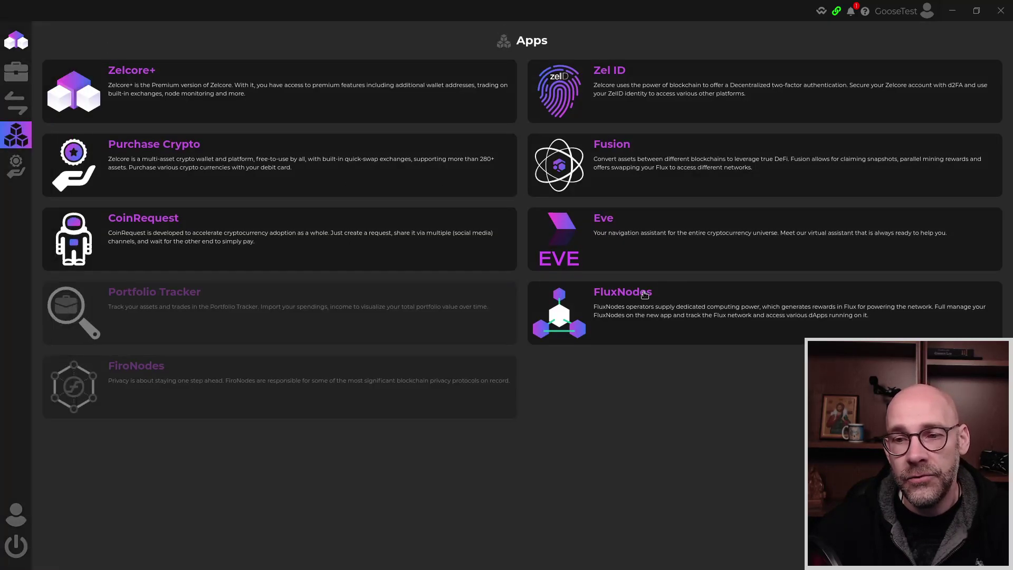
left_click(643, 297)
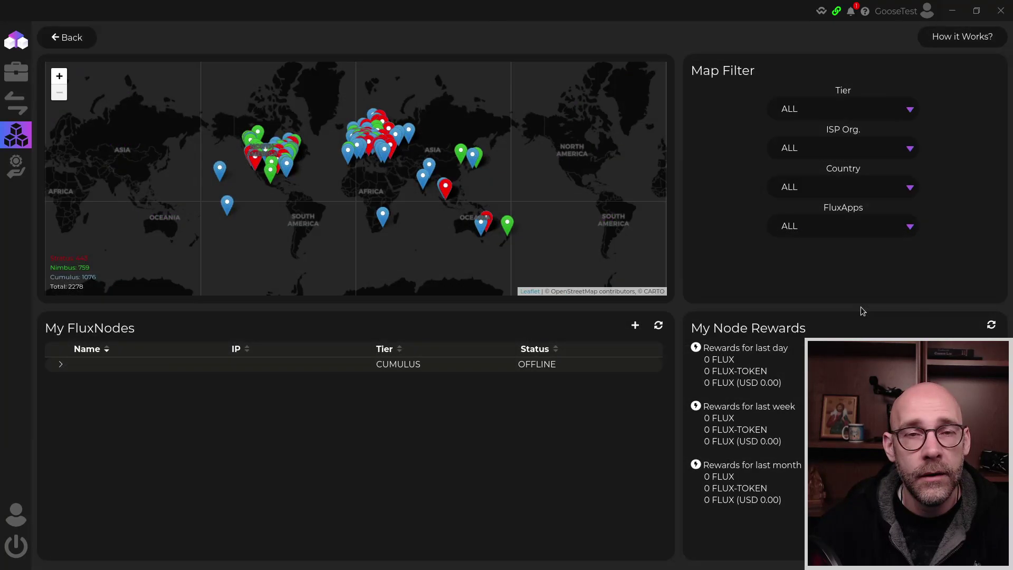
left_click(61, 369)
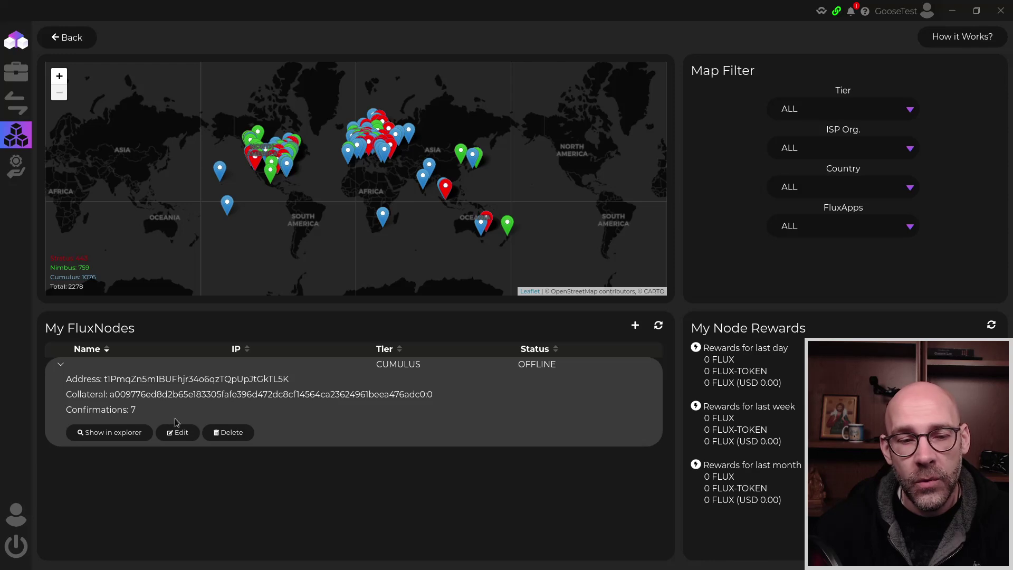
left_click(182, 434)
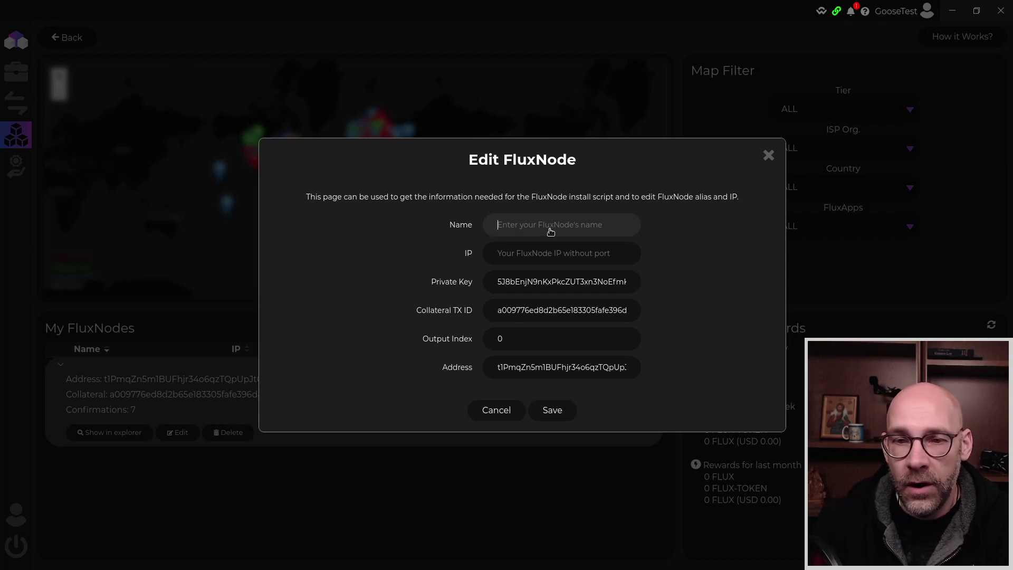
Name the node CUMULUS01 and copy IP 108.58.190.254 from the FluxOS dashboard's address bar.
type("CUMU")
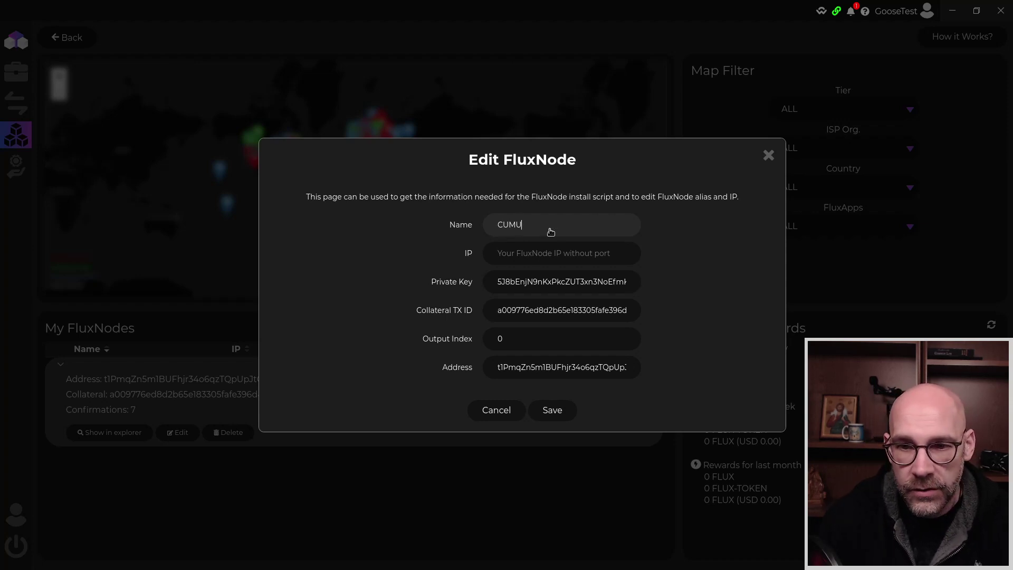
type("LUS01")
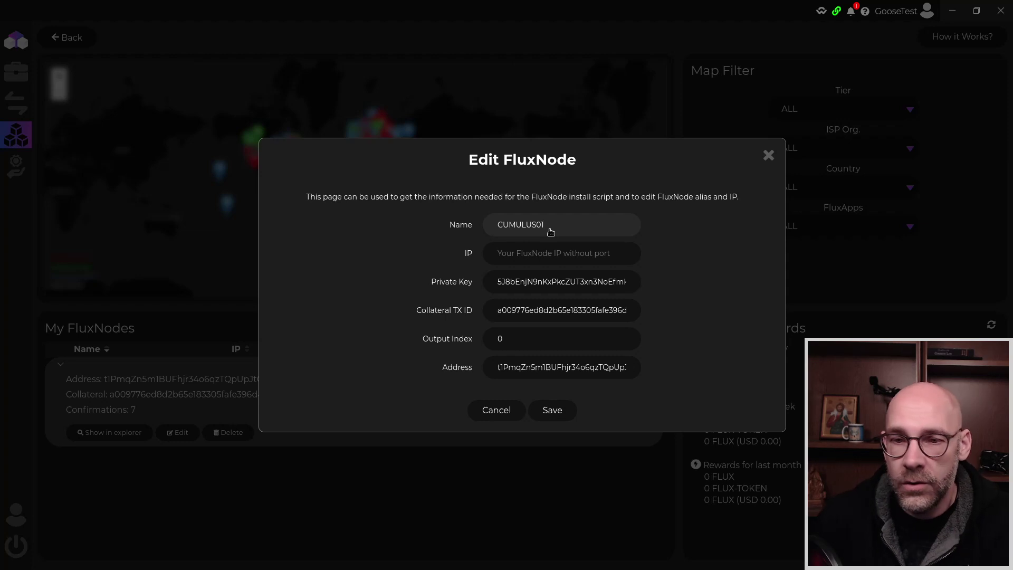
left_click(549, 252)
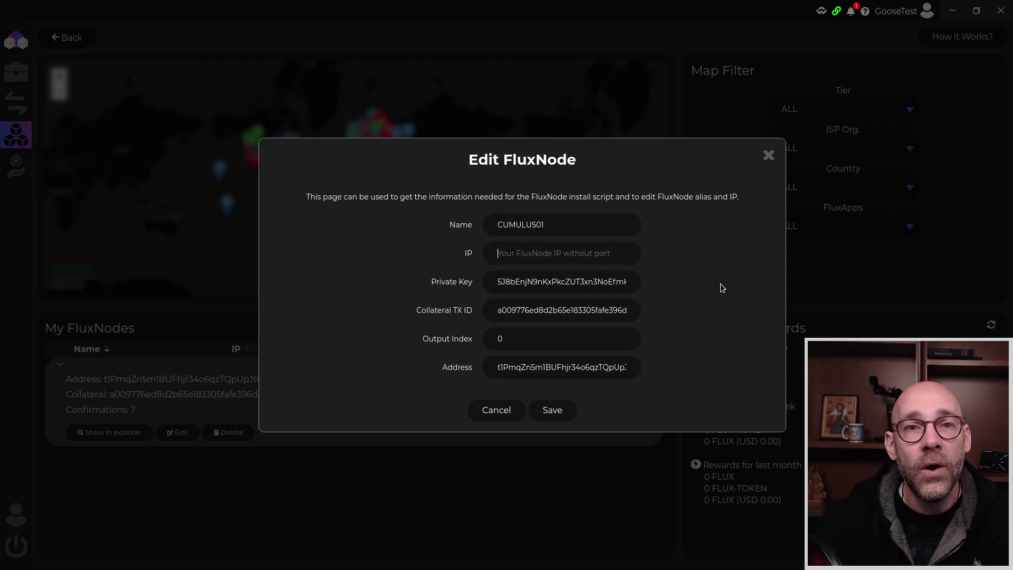
key("alt+Tab")
key("alt+Tab")
key("alt+Tab")
key("alt+Tab")
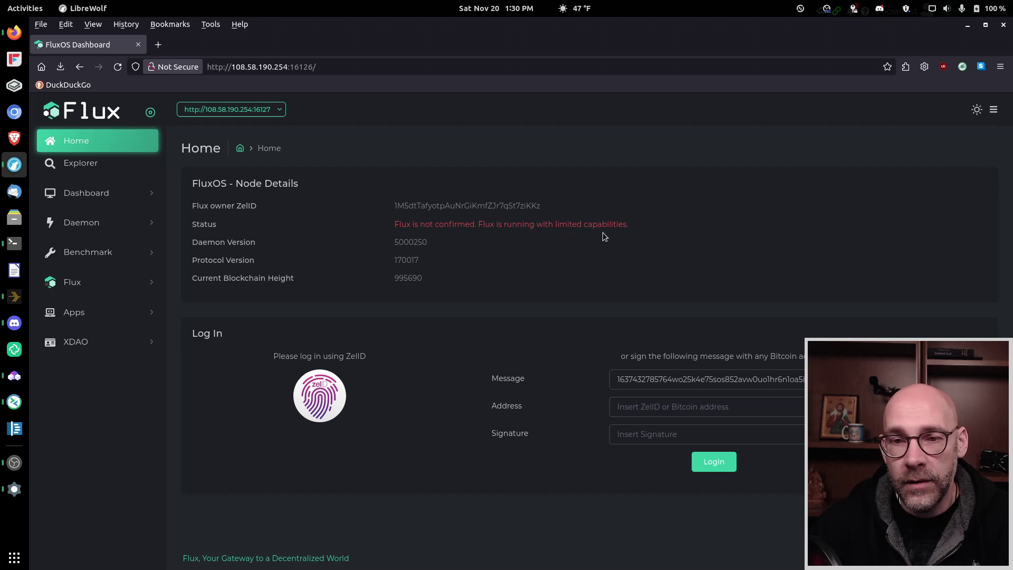
left_click(250, 66)
left_click(236, 66)
left_click_drag(233, 67, 287, 67)
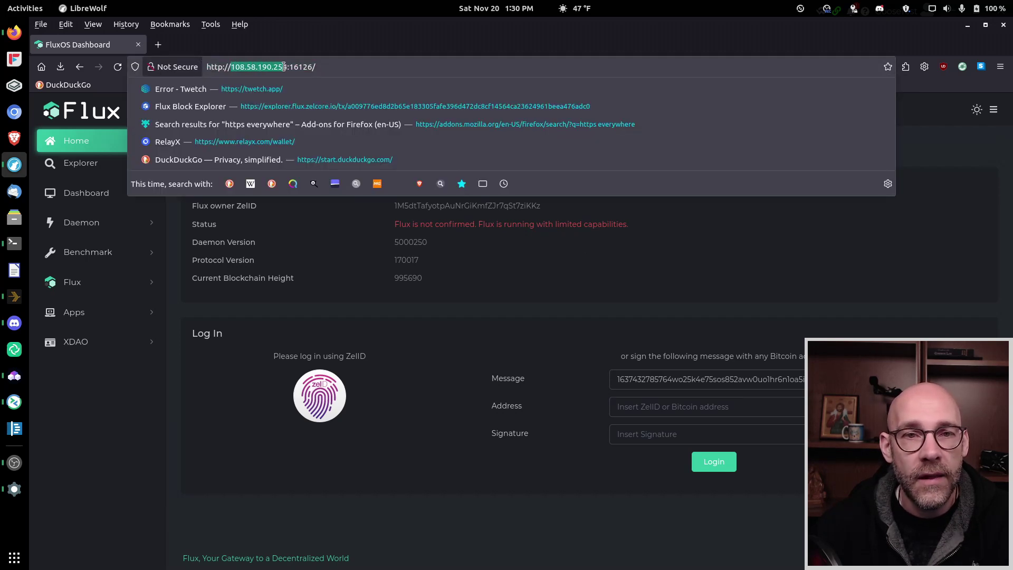
right_click(286, 67)
left_click(305, 115)
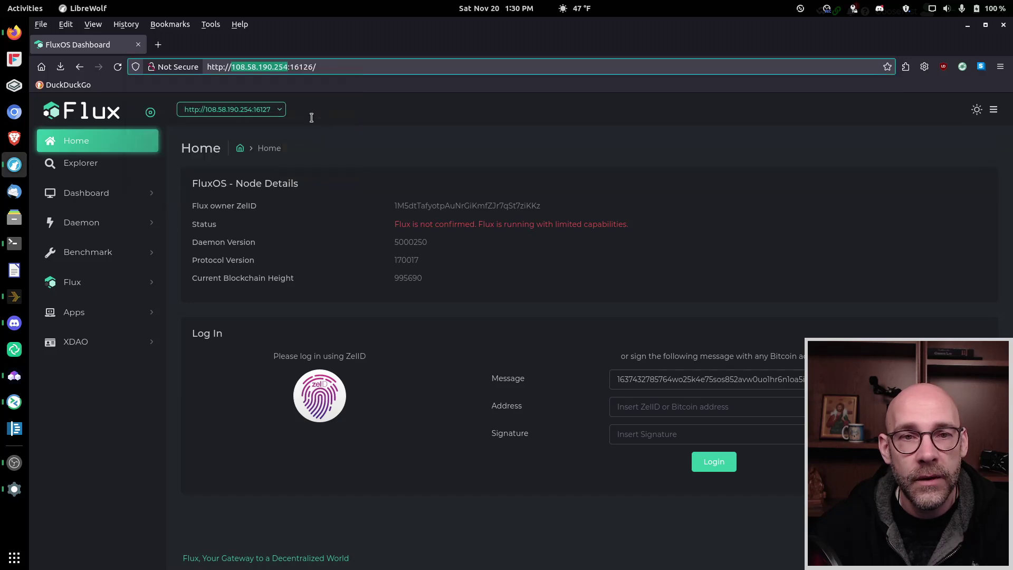
left_click(968, 25)
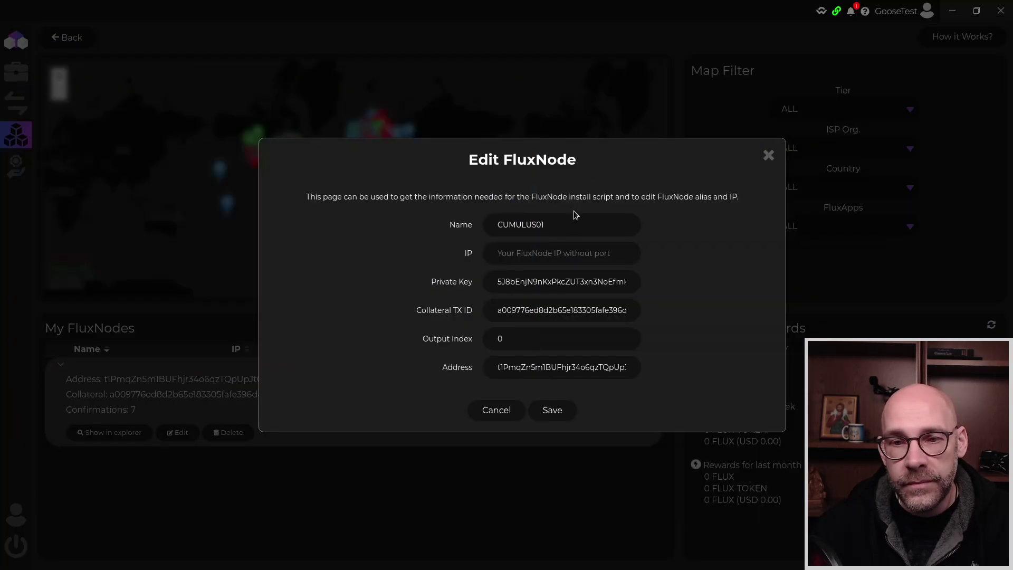
Paste 108.58.190.254 into the IP field and copy the node's private key.
left_click(591, 253)
key("ctrl+v")
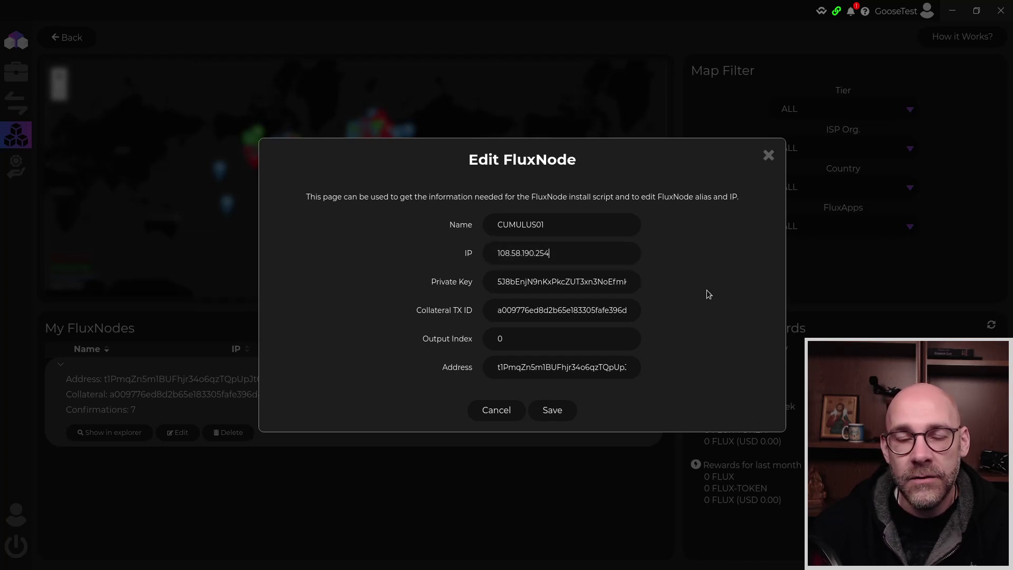
left_click(562, 285)
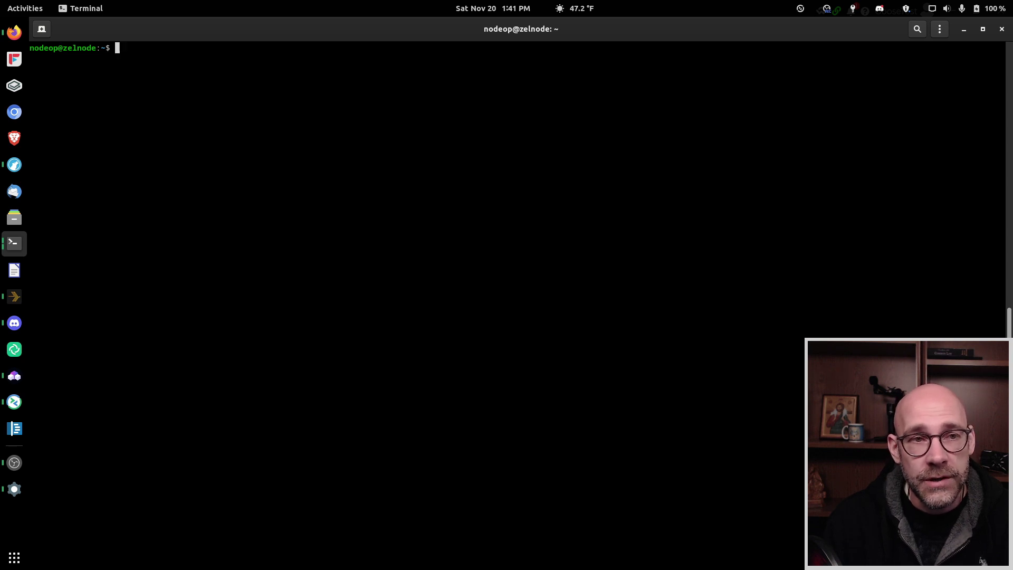
Change into the .flux folder and open flux.conf in nano.
type("cd .flux")
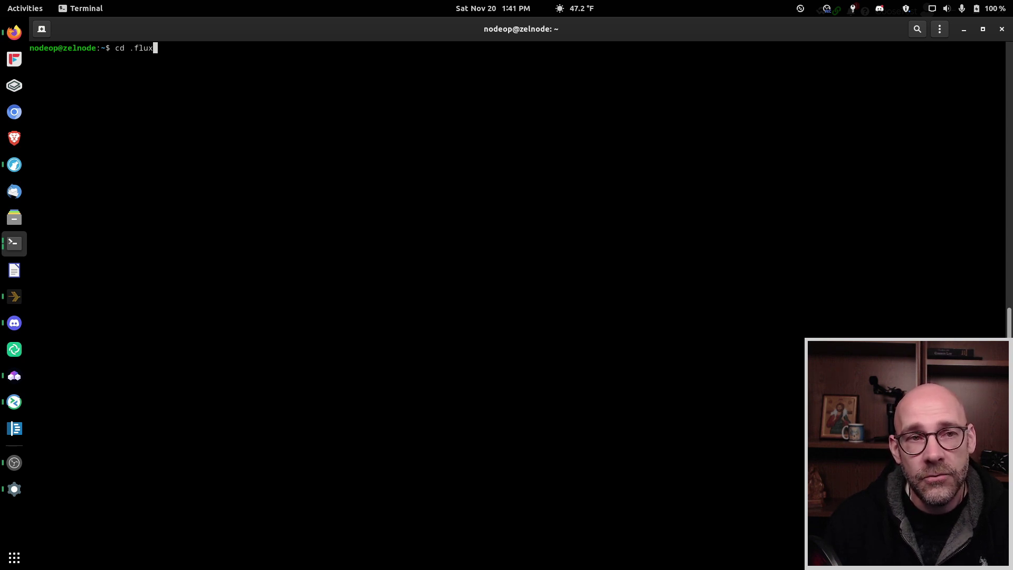
key("Return")
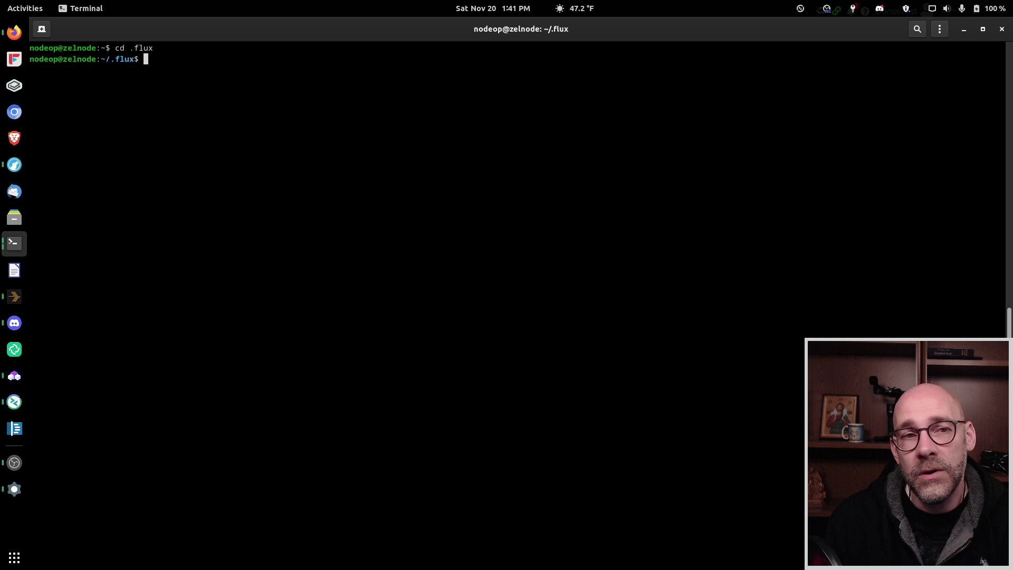
type("nano")
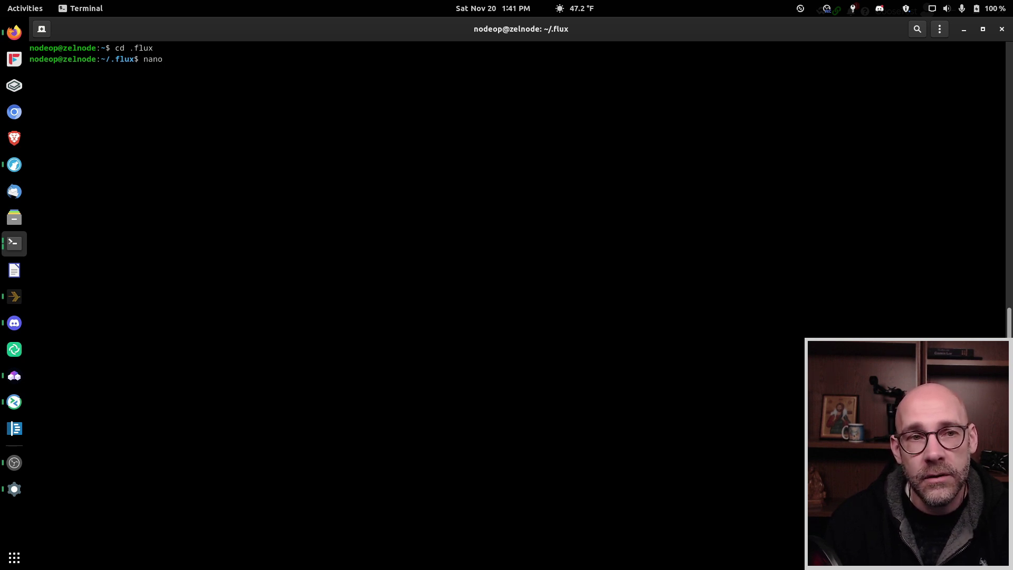
type(" flux.conf")
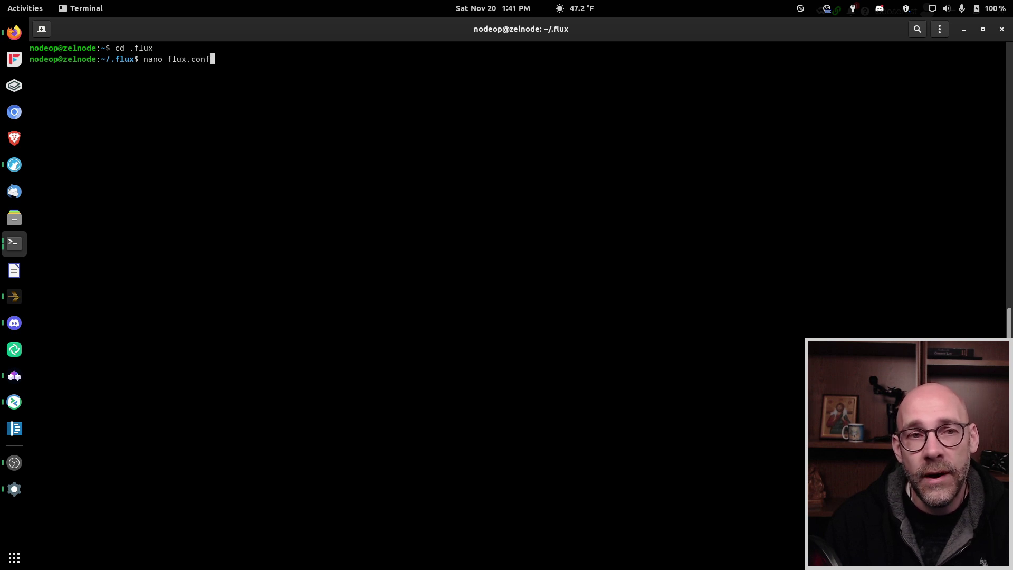
key("Return")
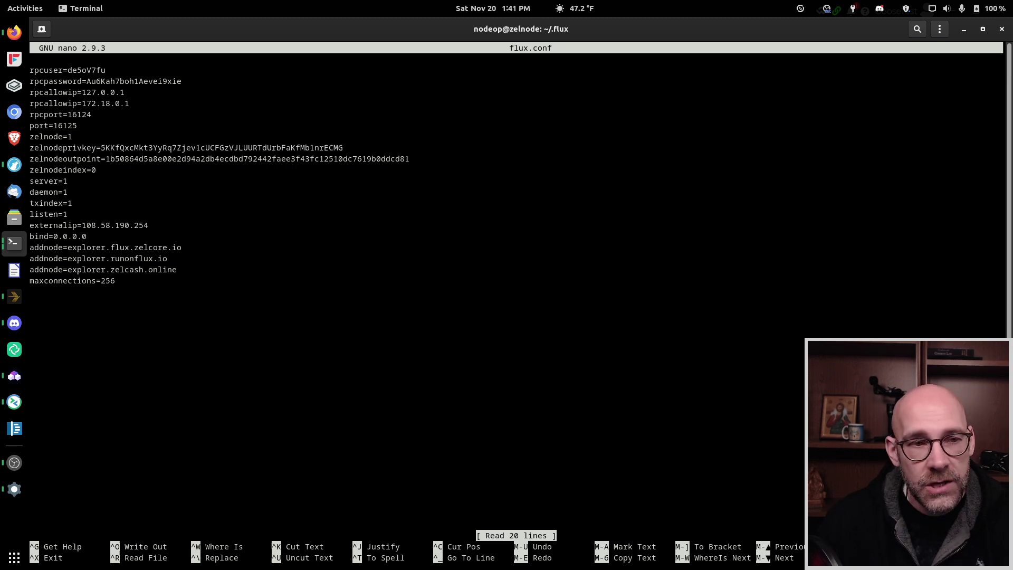
Replace the old zelnodeprivkey value in flux.conf with the node's private key copied from Zelcore.
key("Down")
key("Down")
key("Down")
key("Down")
key("Down")
key("Down")
key("Down")
key("Down")
key("Down")
key("Up")
key("Up")
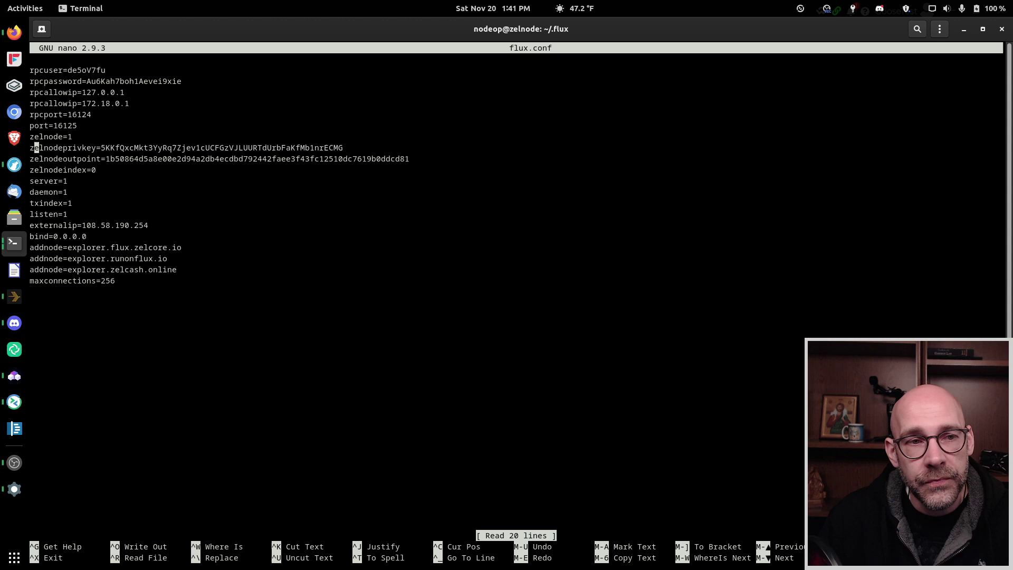
key("Right")
key("Right")
key("Right")
key("Right")
key("Right")
key("Right")
key("Right")
key("Right")
key("Right")
key("Right")
key("Right")
key("Right")
key("Right")
key("Right")
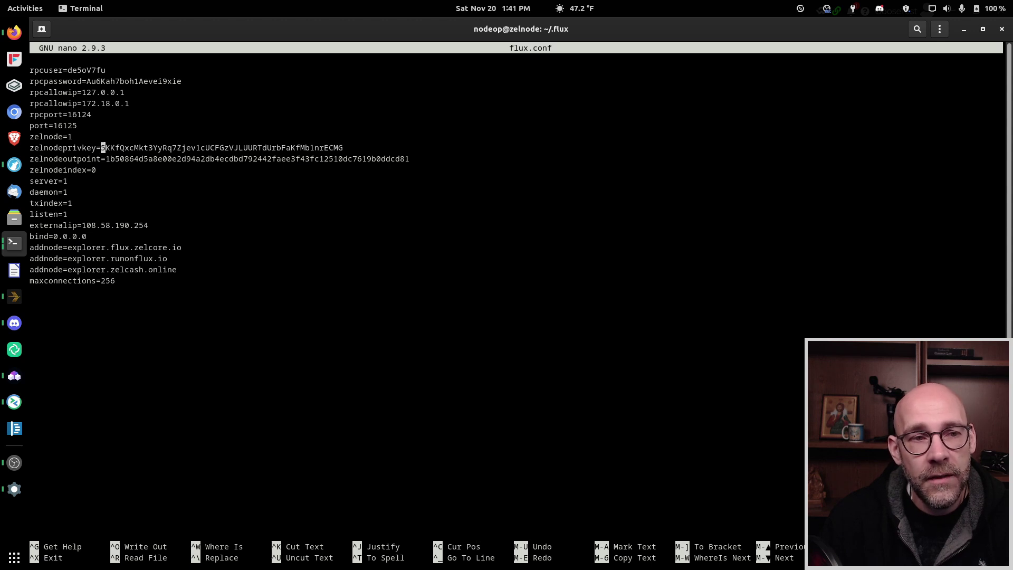
left_click(103, 158)
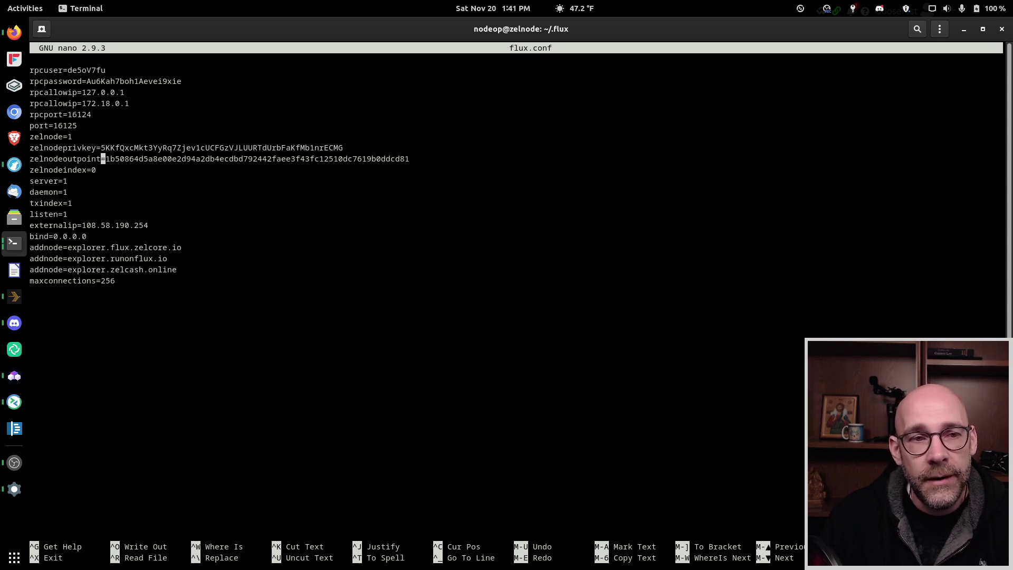
left_click(103, 148)
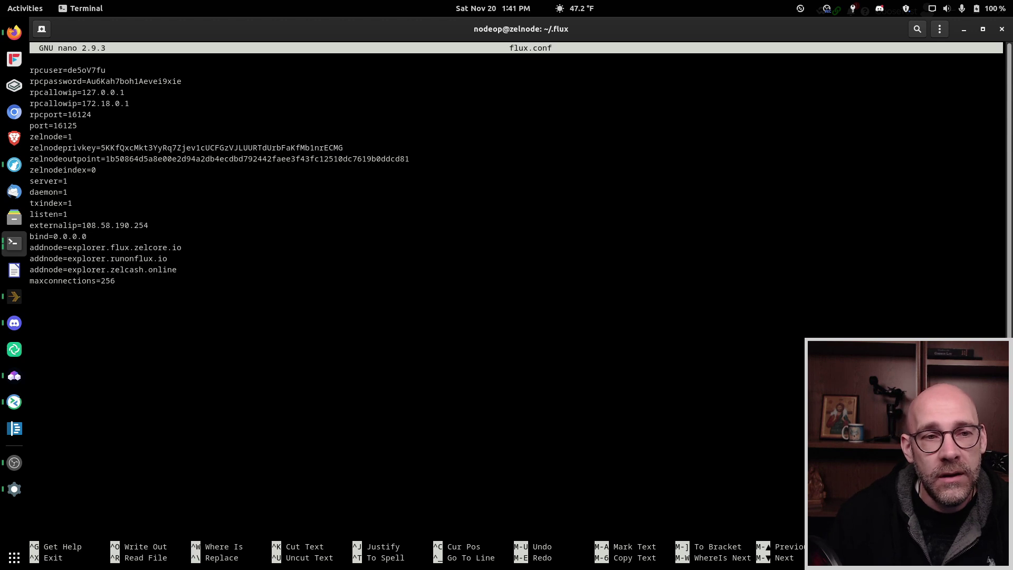
key("Delete")
key("Delete")
key("Delete")
key("Delete")
key("Delete")
key("Delete")
key("Delete")
key("Delete")
key("Delete")
key("Delete")
key("Delete")
key("Delete")
key("Delete")
key("Delete")
key("Delete")
key("Delete")
key("Delete")
key("Delete")
key("Delete")
key("Delete")
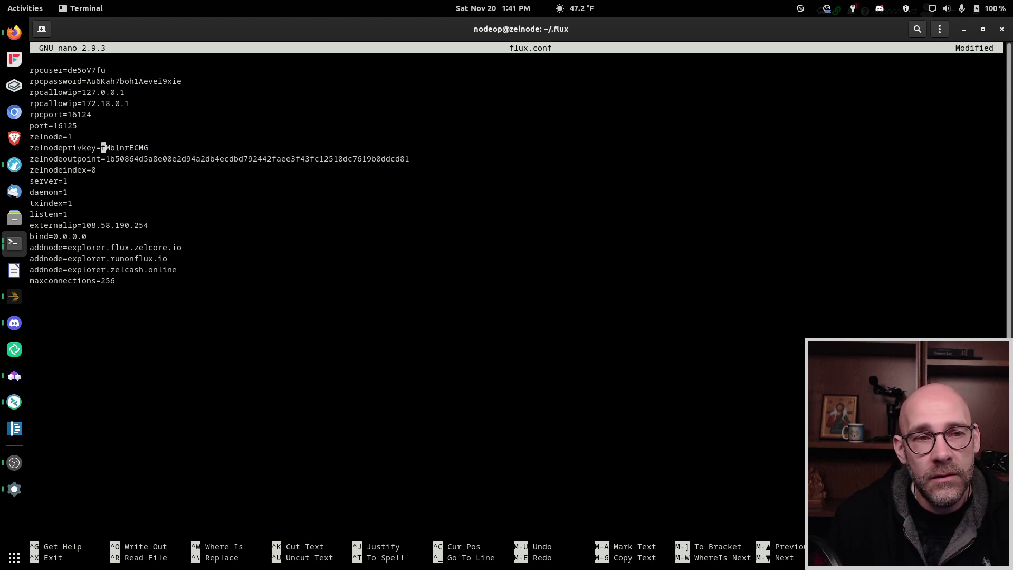
key("Delete")
key("Delete")
key("Delete")
key("Delete")
key("Delete")
key("Delete")
key("Delete")
key("Delete")
key("Delete")
key("Delete")
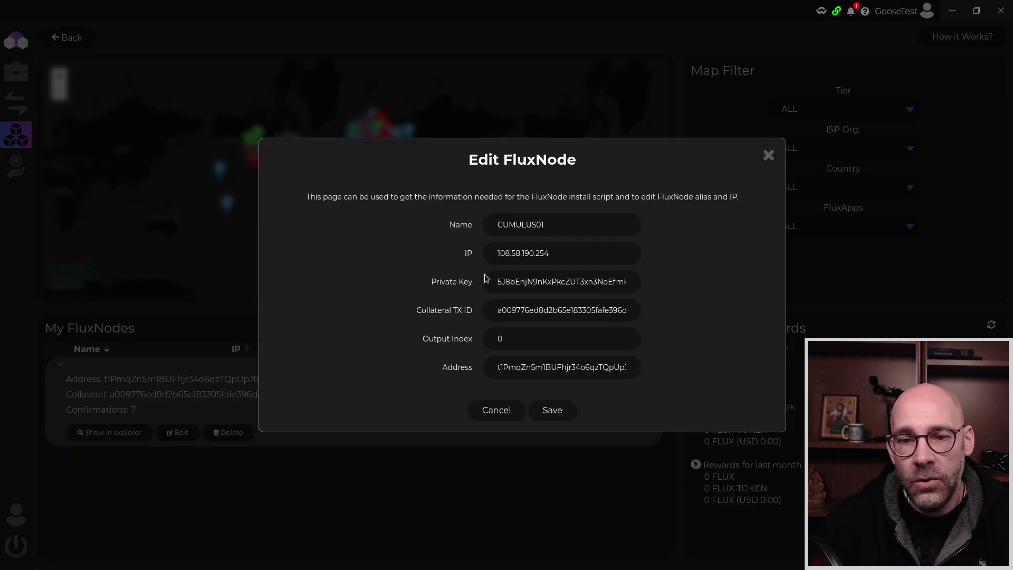
left_click(556, 282)
key("alt+Tab")
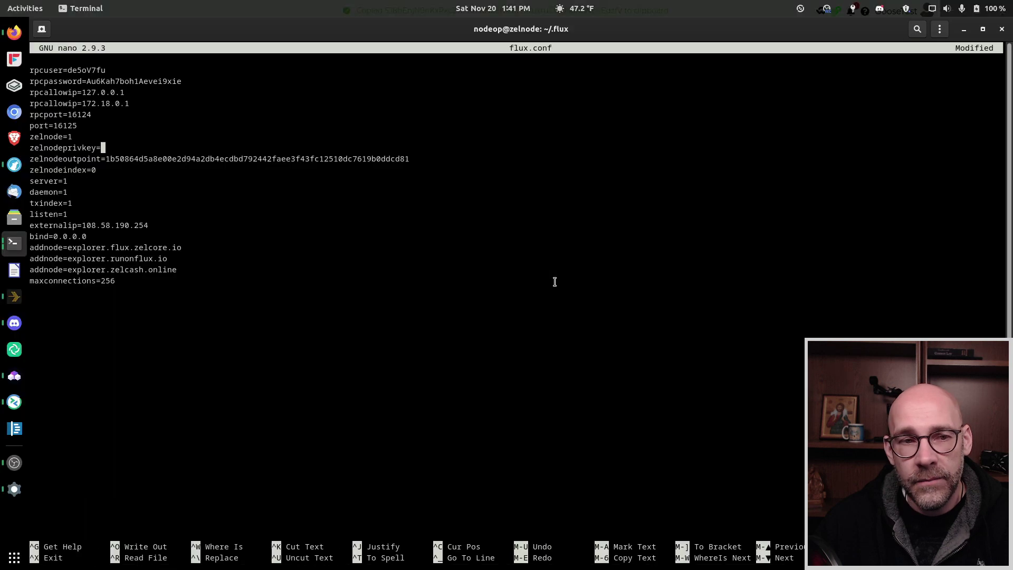
left_click(208, 147)
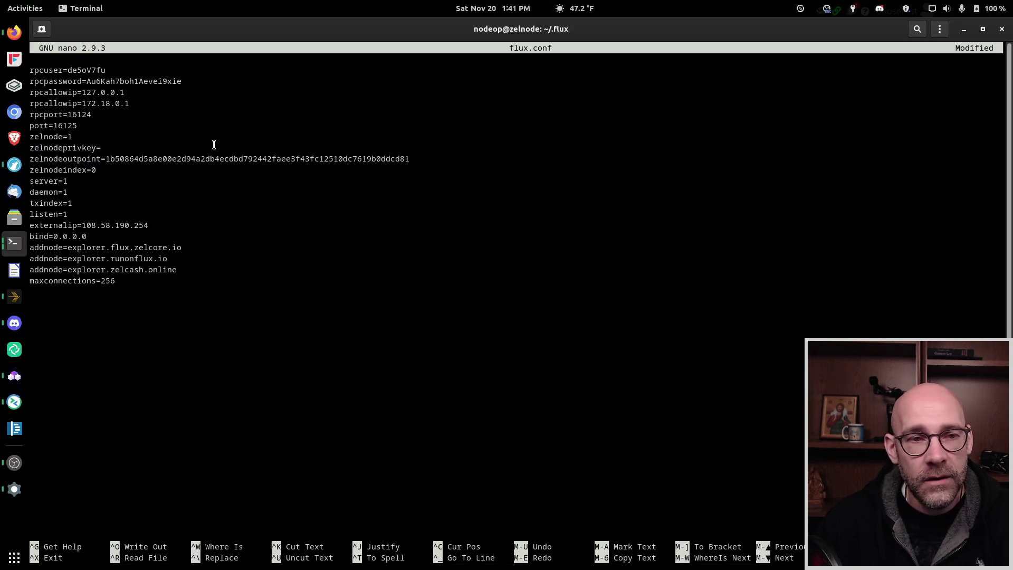
key("ctrl+shift+v")
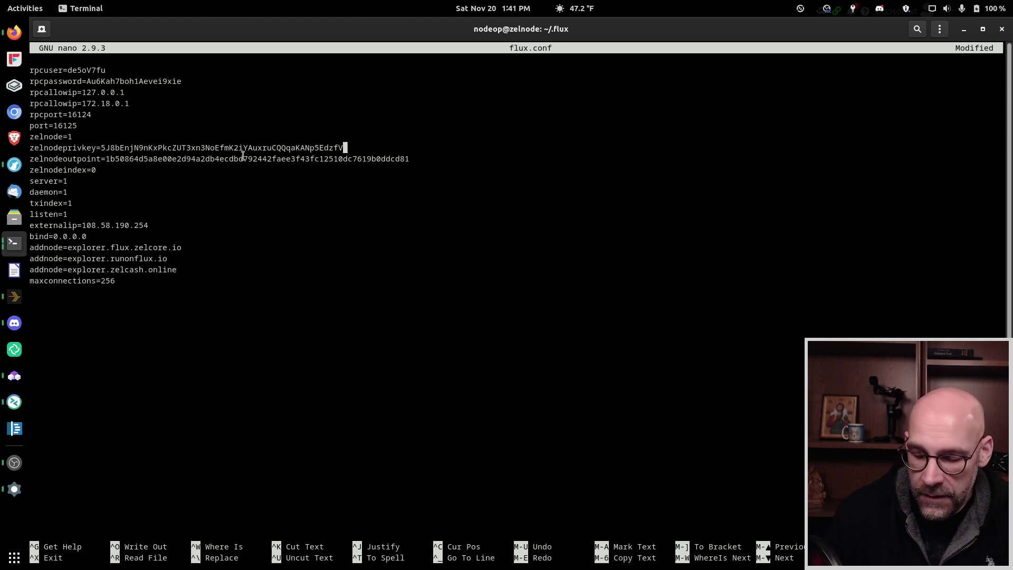
Clear the old zelnodeoutpoint value on the next line of flux.conf.
key("Down")
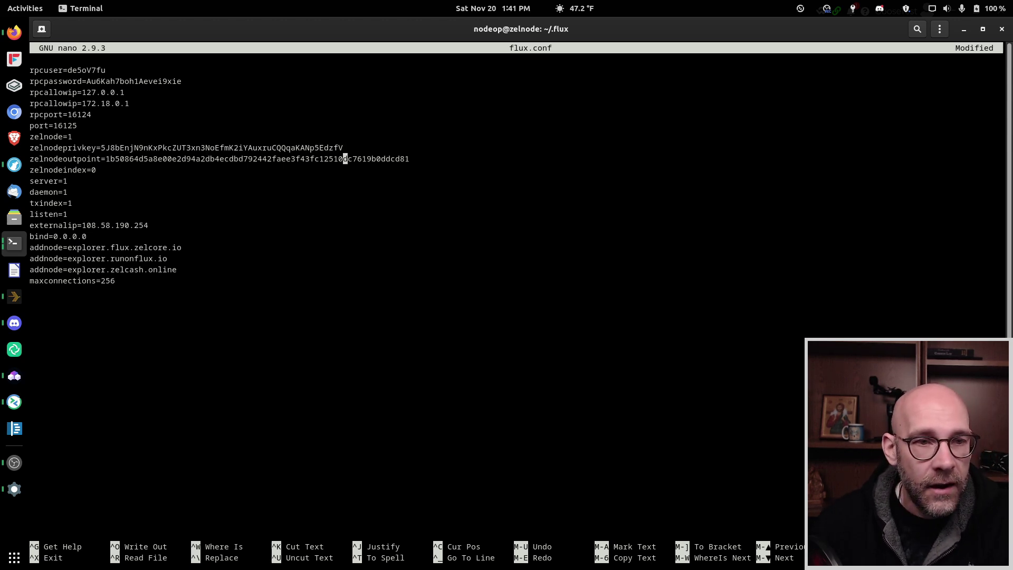
key("Left")
key("Left")
key("Left")
key("Left")
key("Left")
key("Left")
key("Left")
key("Left")
key("Left")
key("Left")
key("Left")
key("Left")
key("Left")
key("Left")
key("Left")
key("Left")
key("Left")
key("Left")
key("Left")
key("Left")
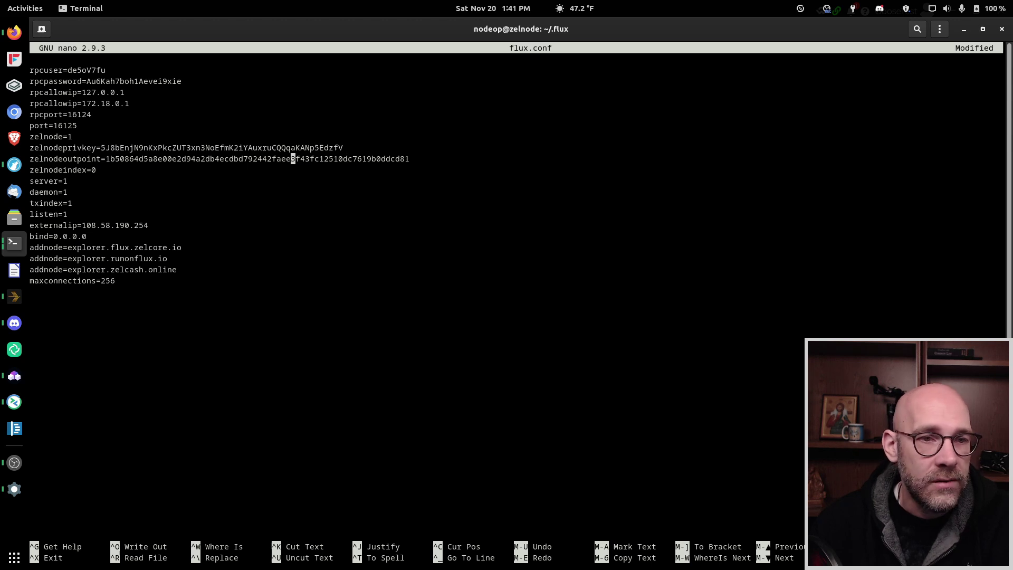
key("Left")
key("Left")
key("Left")
key("Left")
key("Left")
key("Left")
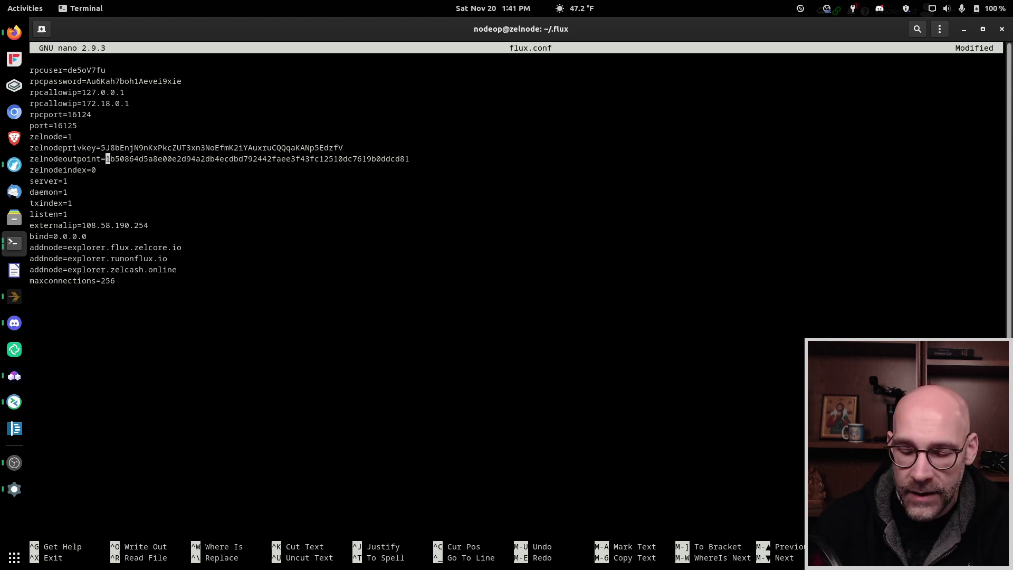
key("Delete")
key("Delete")
key("Delete")
key("Delete")
key("Delete")
key("Delete")
key("Delete")
key("Delete")
key("Delete")
key("Delete")
key("Delete")
key("Delete")
key("Delete")
key("Delete")
key("Delete")
key("Delete")
key("Delete")
key("Delete")
key("Delete")
key("Delete")
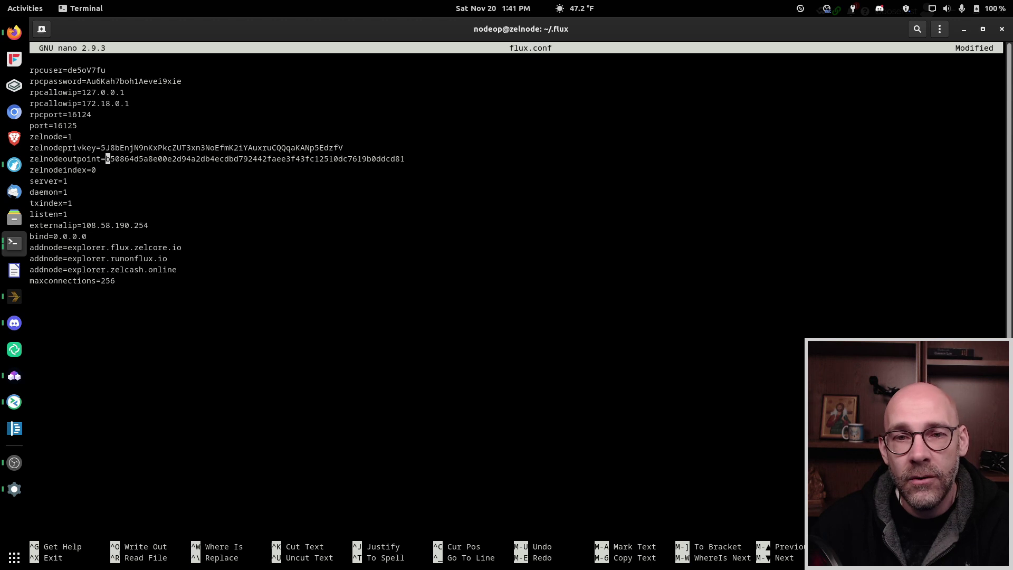
key("Delete")
key("Delete")
key("Delete")
key("Delete")
key("Delete")
key("Delete")
key("Delete")
key("Delete")
key("Delete")
key("Delete")
key("Delete")
key("Delete")
key("Delete")
key("Delete")
key("Delete")
key("Delete")
key("Delete")
key("Delete")
key("Delete")
key("Delete")
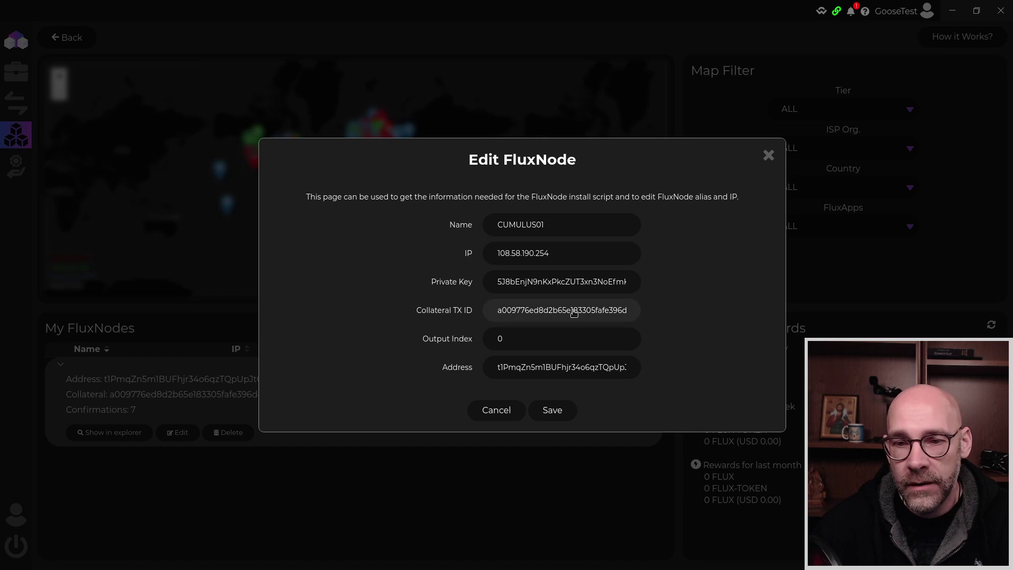
Set zelnodeoutpoint to the Collateral TX ID copied from Zelcore.
left_click(574, 313)
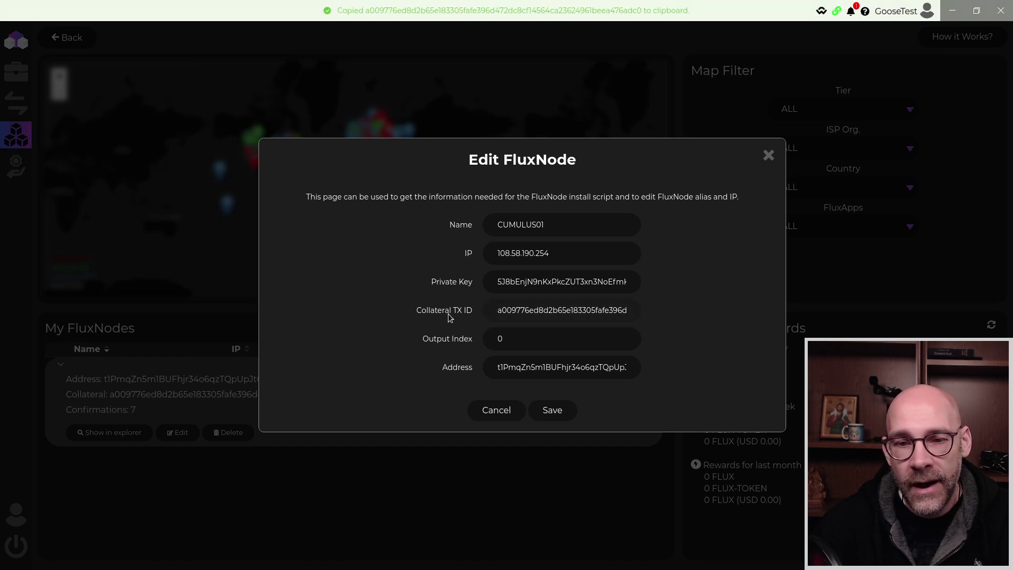
key("alt+Tab")
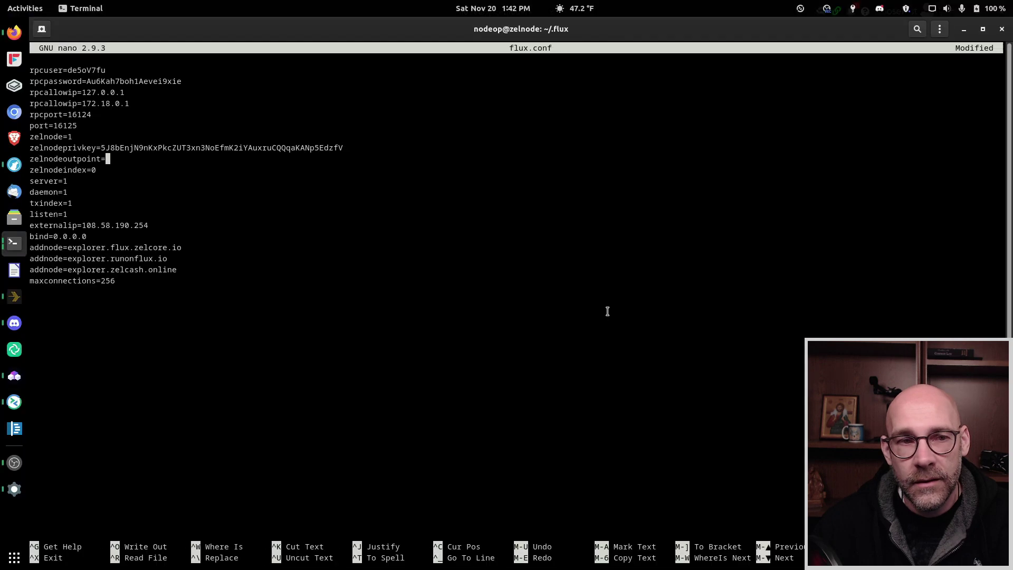
key("ctrl+shift+v")
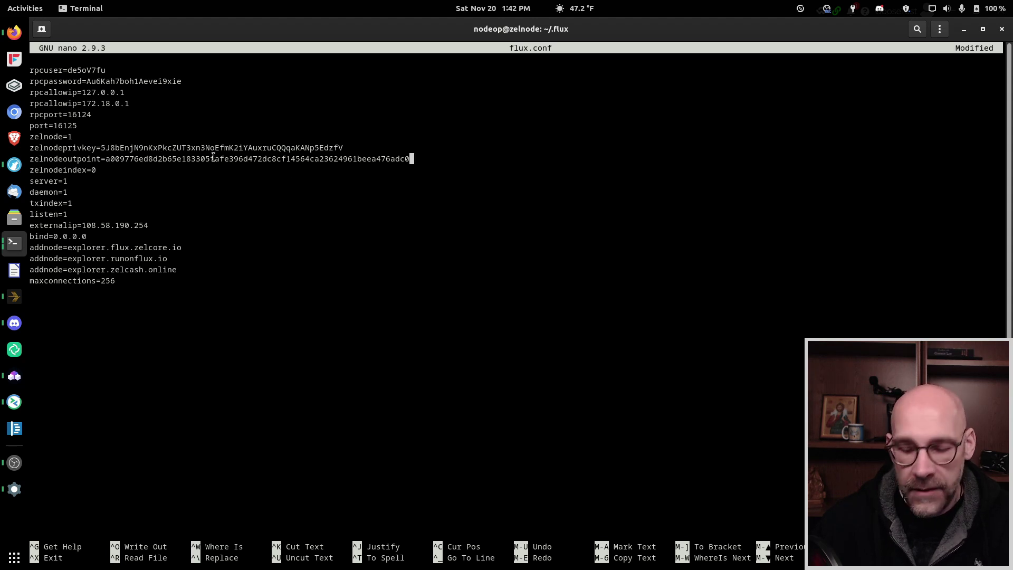
key("Down")
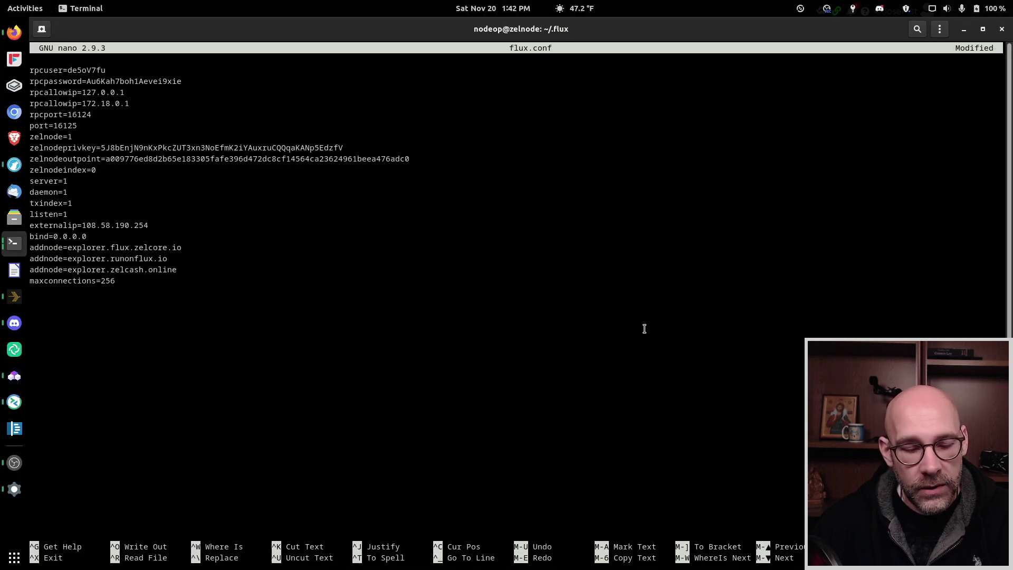
Save flux.conf and exit nano back to the ~/.flux prompt.
key("ctrl+o")
key("Return")
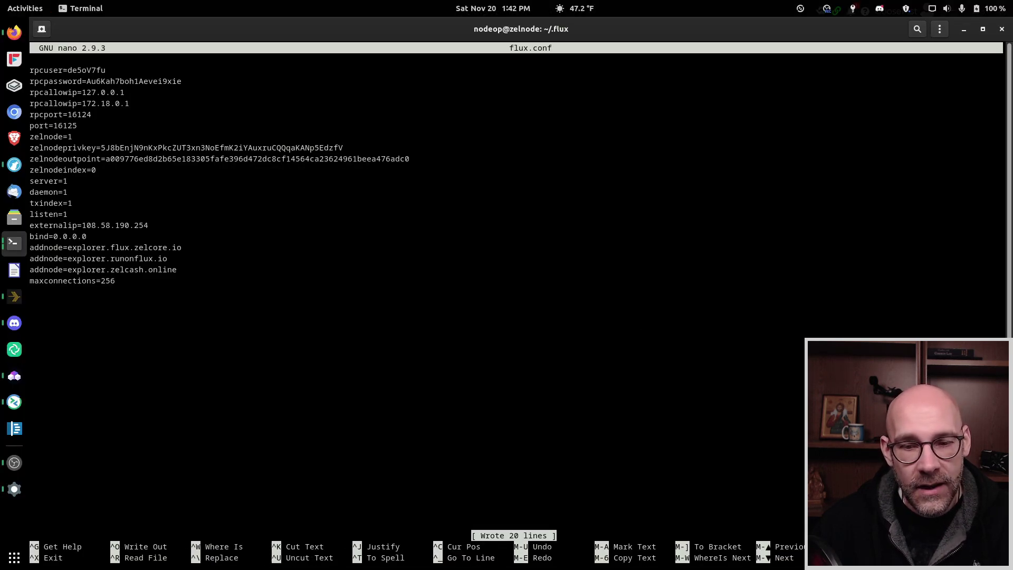
key("ctrl+x")
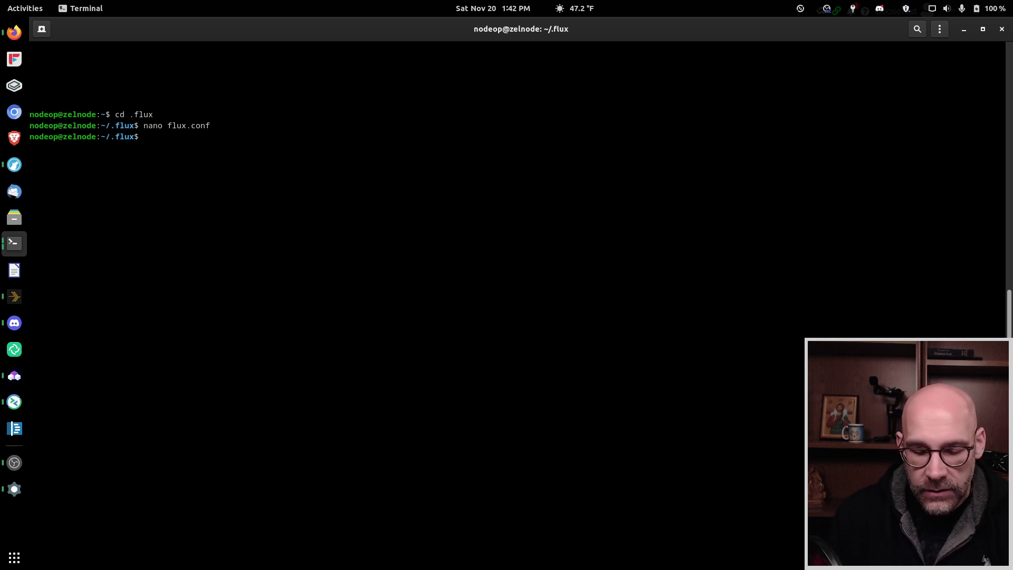
Run sudo systemctl restart zelcash.service to reload the node configuration.
type("s")
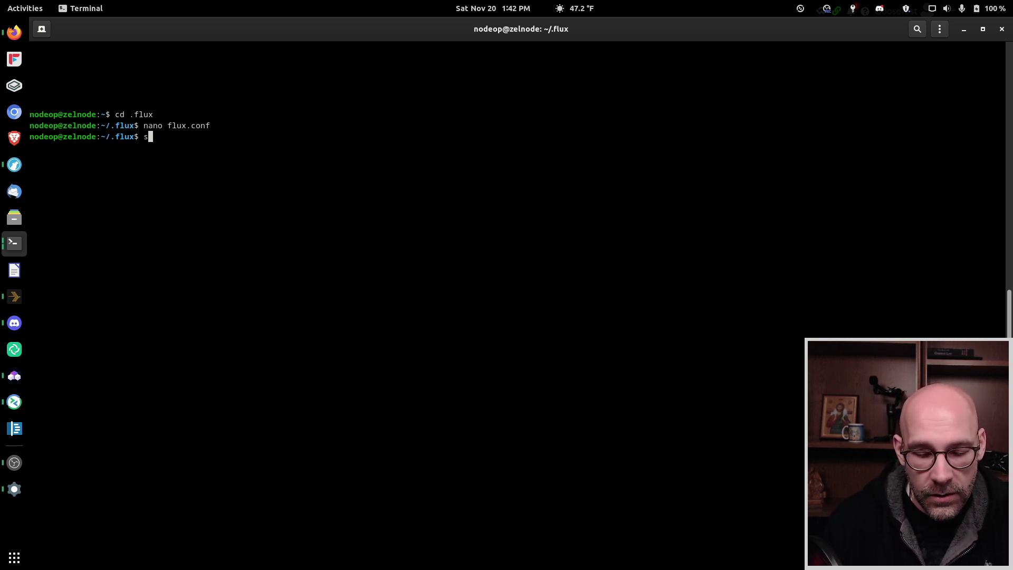
type("ystemctl ")
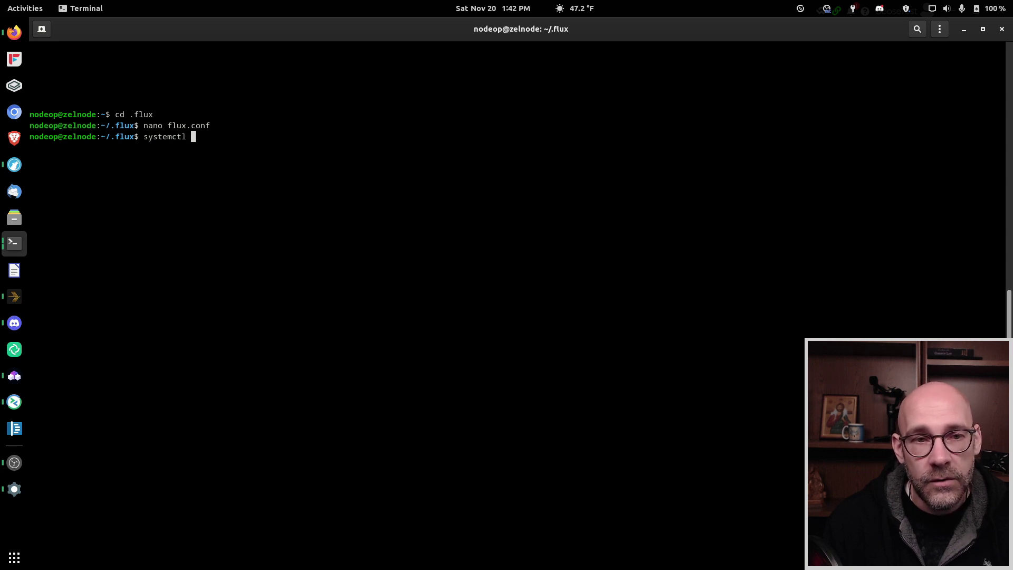
type("res")
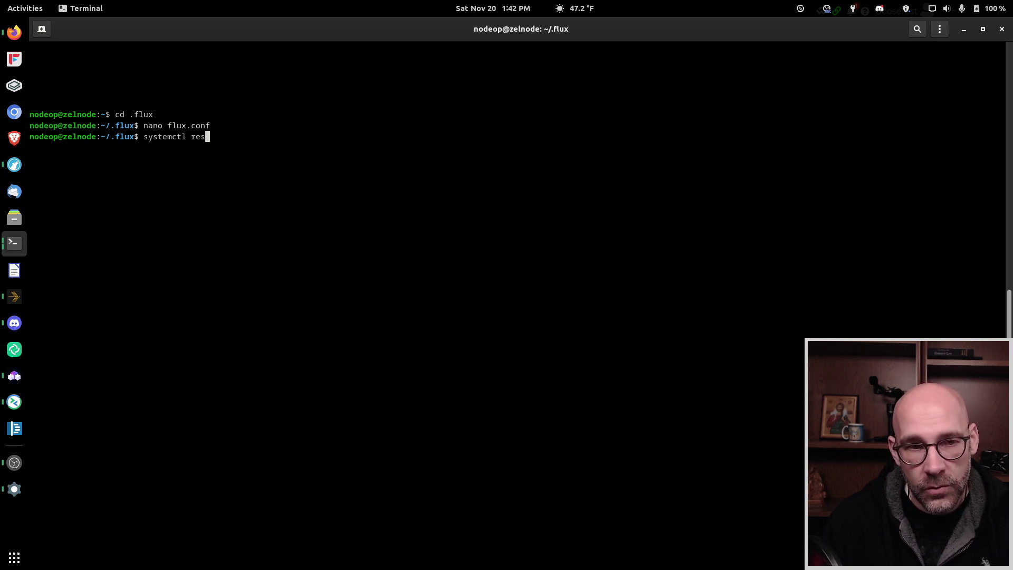
type("tart zelcash.service ")
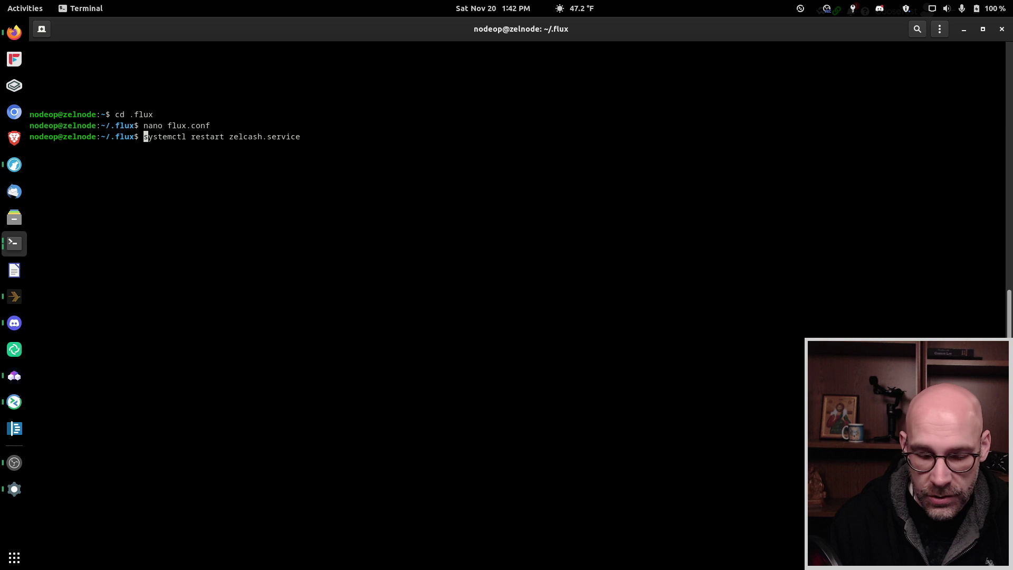
type("sudo")
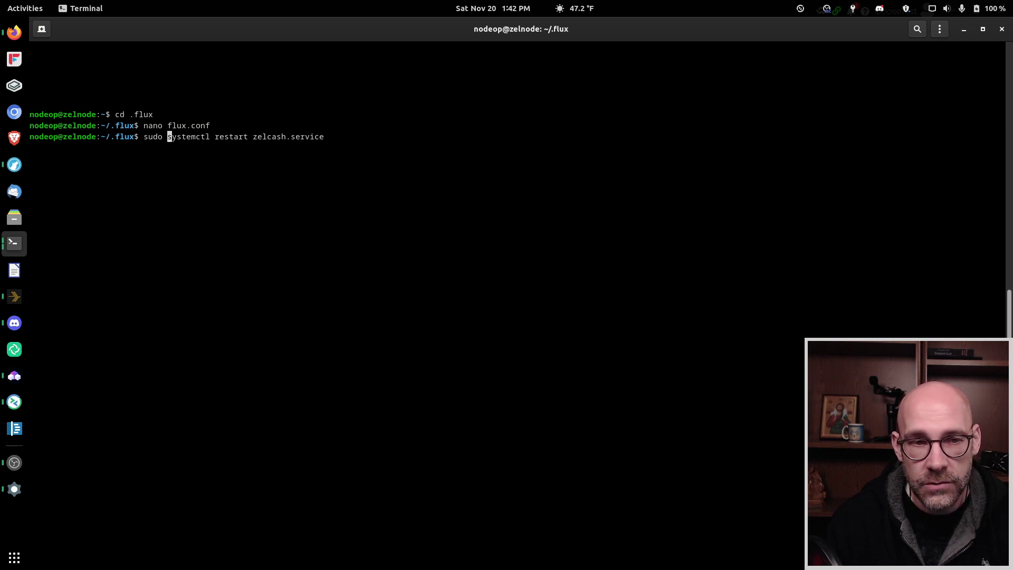
key("End")
key("Return")
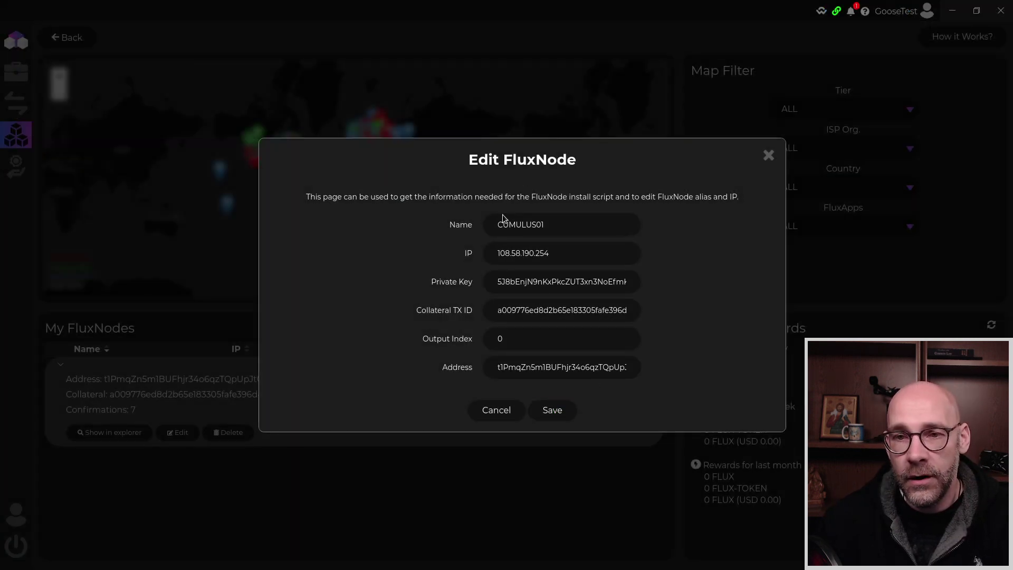
left_click(558, 413)
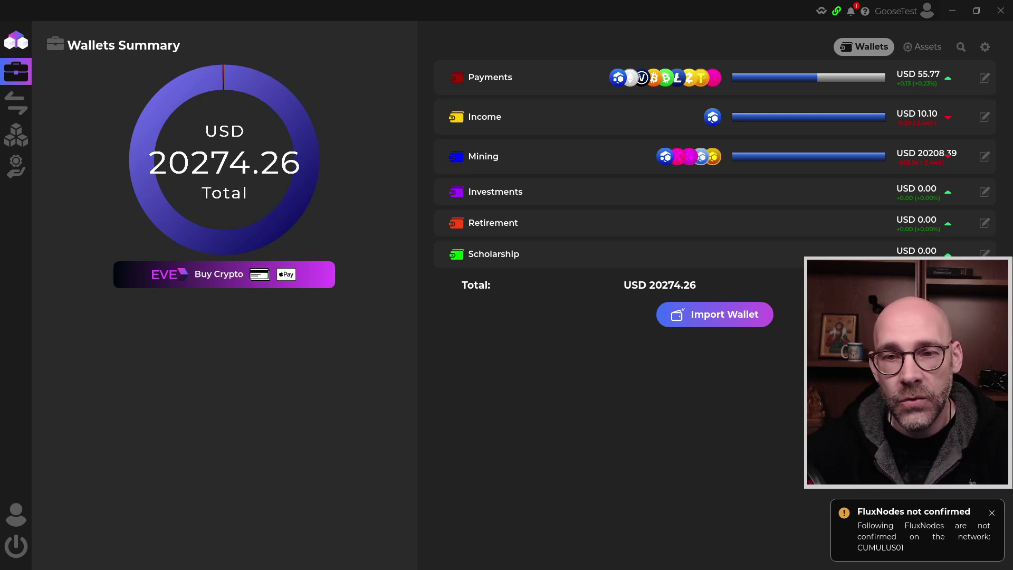
Open the Mining wallet holding 10000 FLUX from the Wallets Summary.
key("alt+Tab")
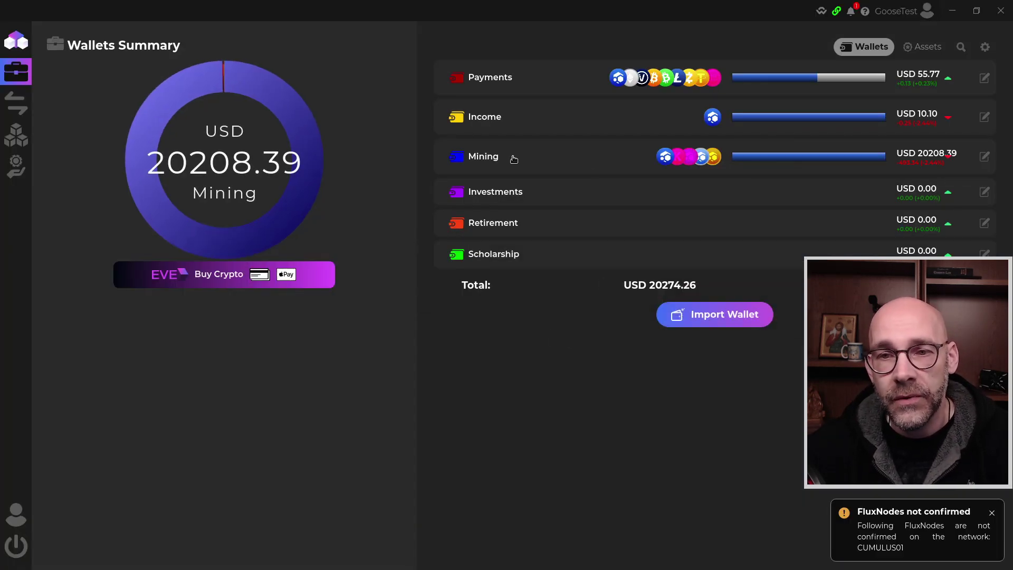
left_click(550, 155)
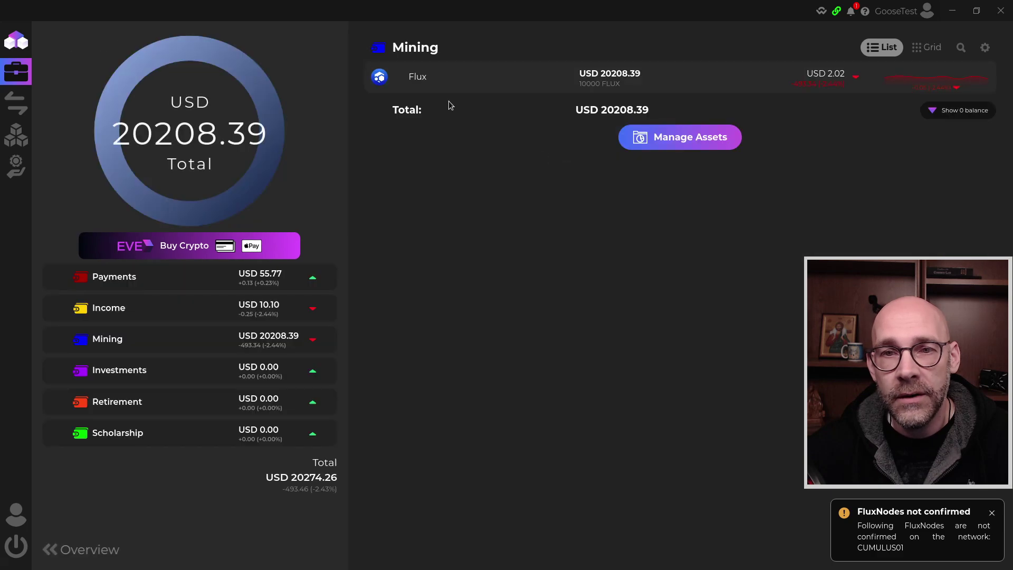
Inspect the Flux asset's 20 Nov 10000 FLUX collateral transaction, then go to the Apps page.
left_click(451, 67)
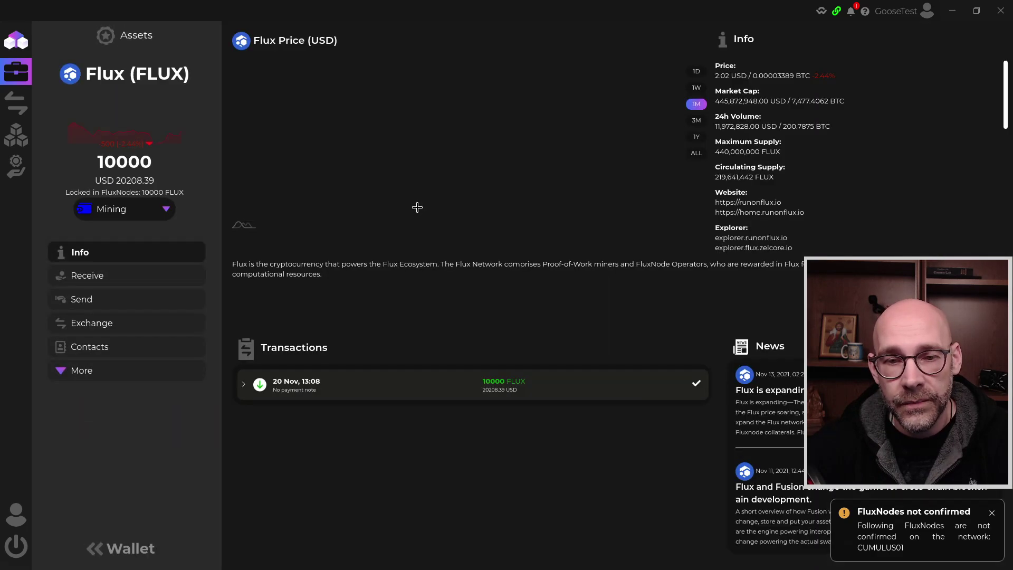
left_click(252, 395)
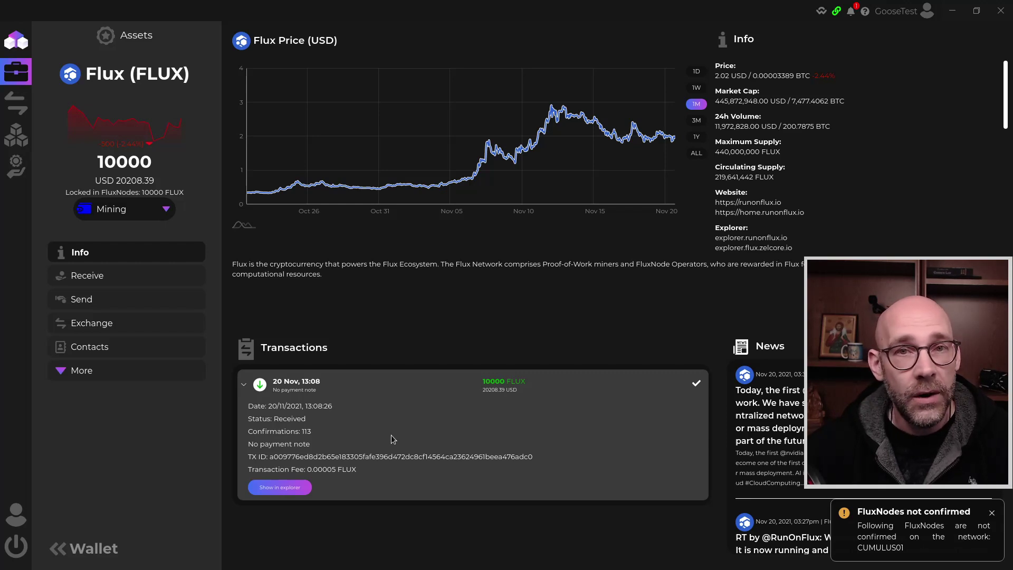
left_click(243, 388)
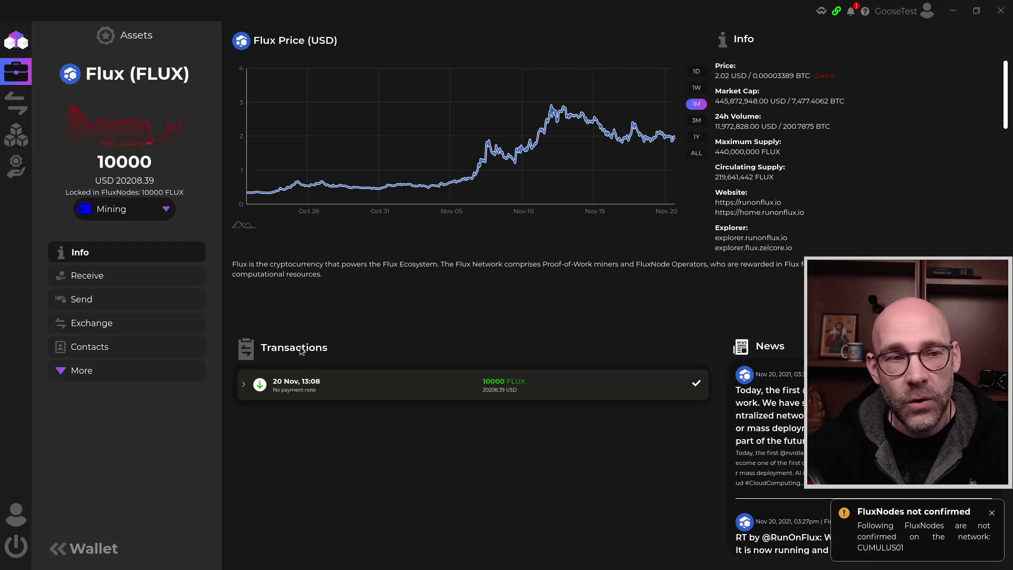
mouse_move(21, 139)
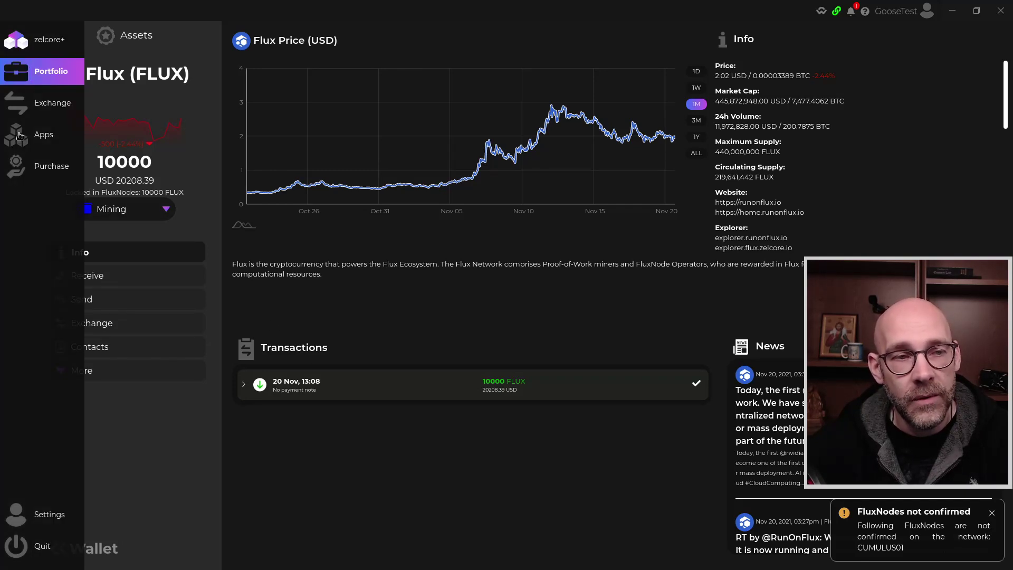
left_click(20, 138)
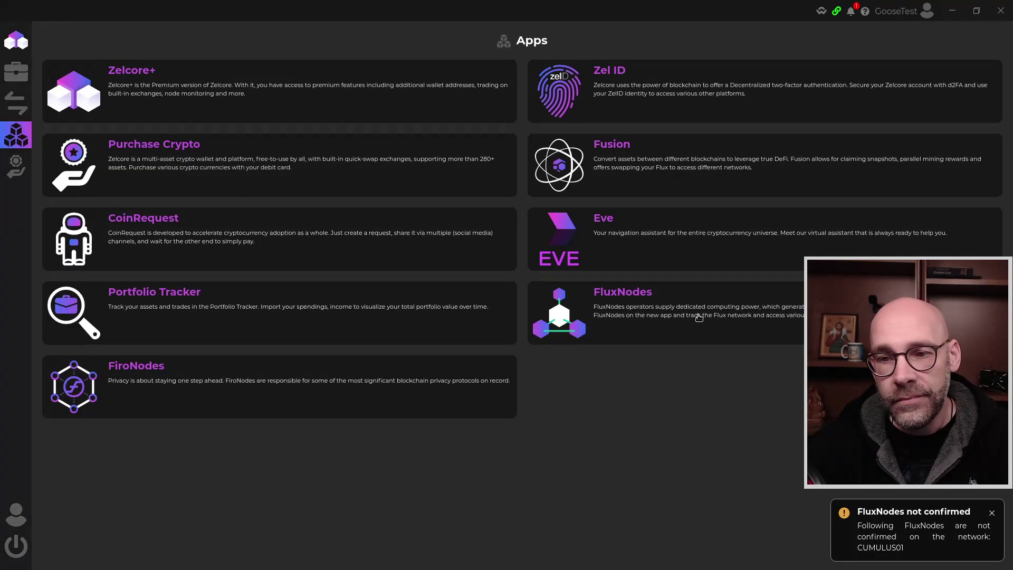
In FluxNodes, expand CUMULUS01 (113 confirmations) and bring up its Start FluxNode dialog.
left_click(707, 305)
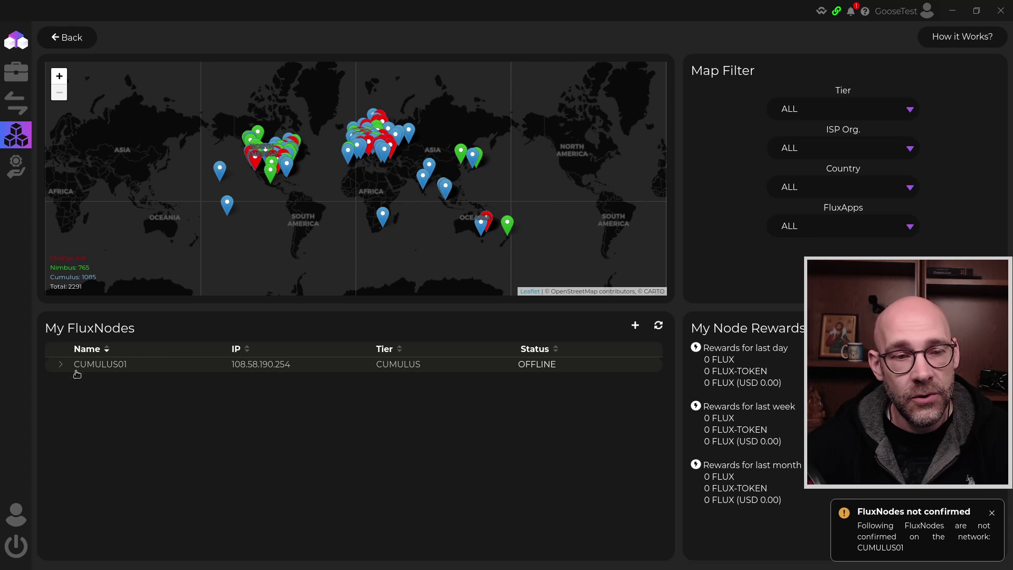
left_click(61, 365)
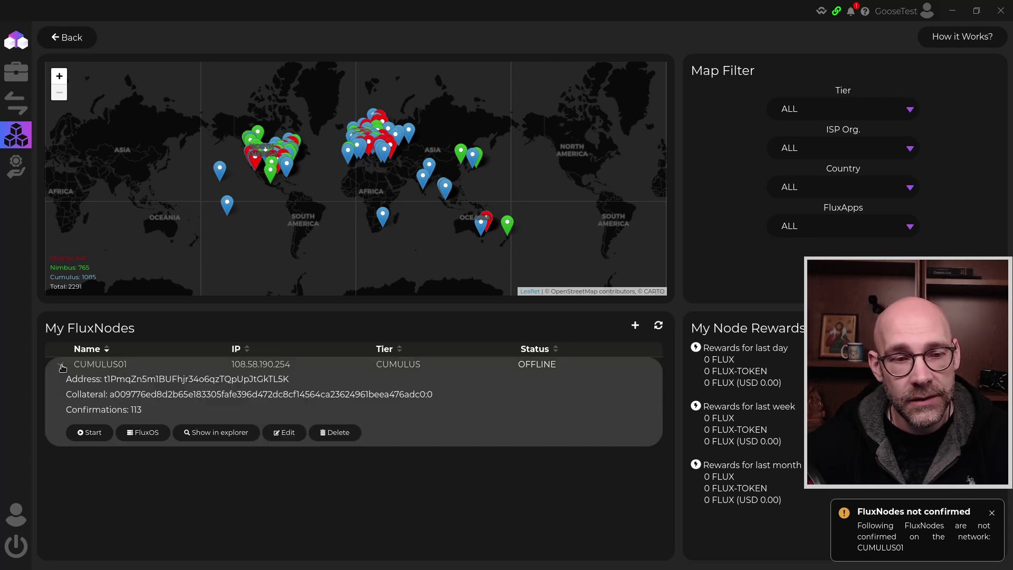
left_click(94, 433)
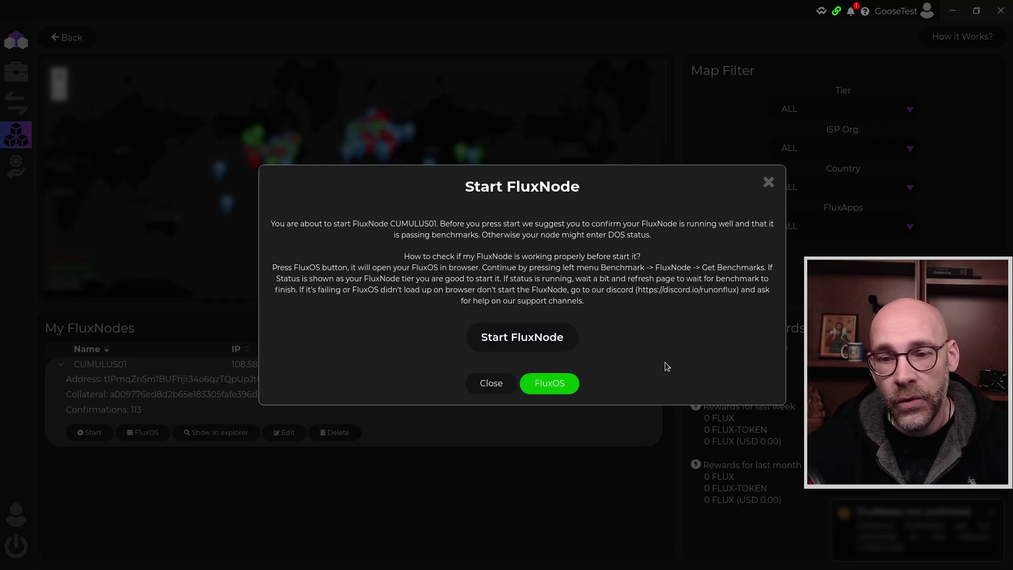
Check FluxOS Benchmarks status shows the node online, benchmarked as CUMULUS, and connected.
key("alt+Tab")
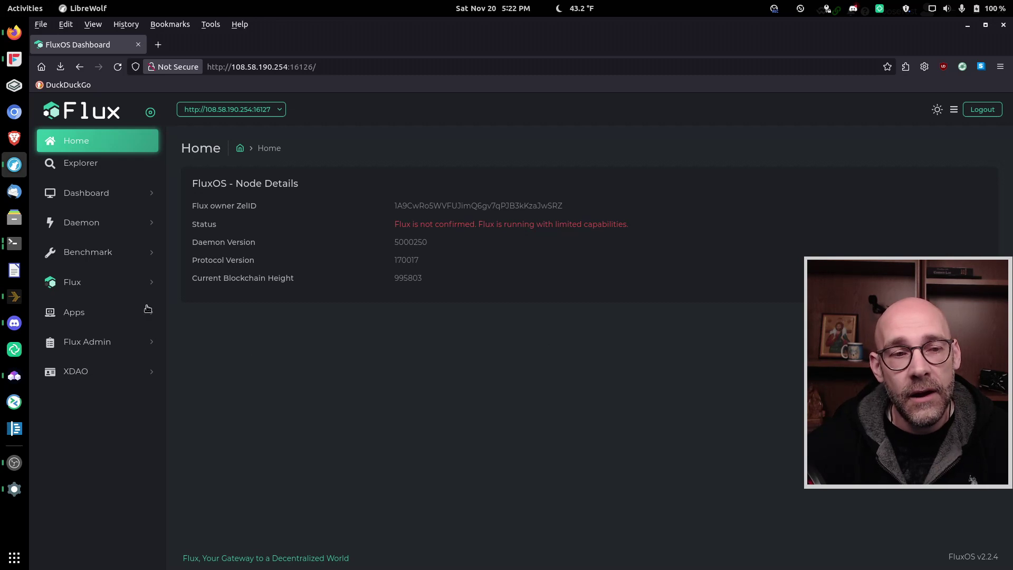
left_click(92, 256)
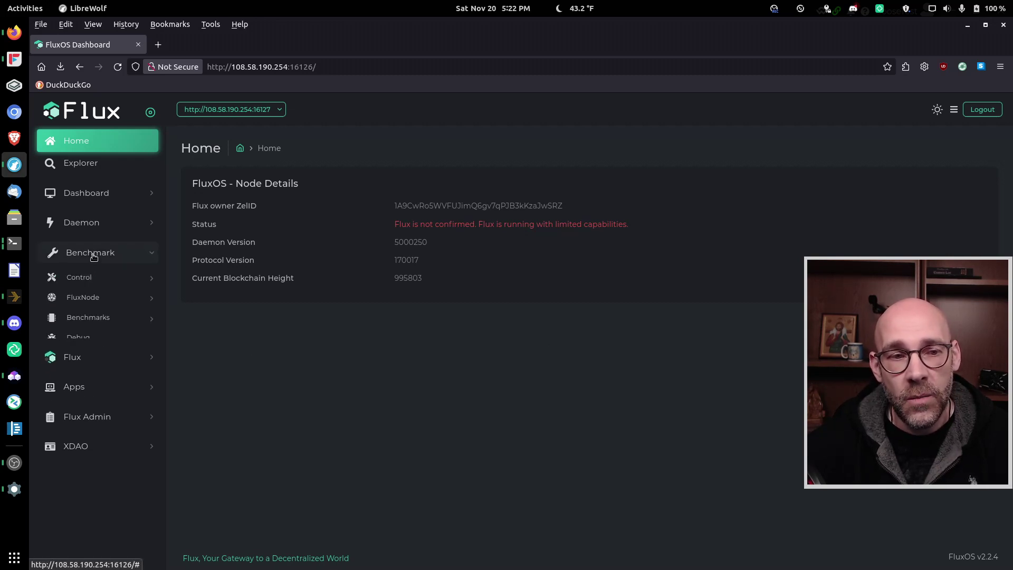
left_click(98, 320)
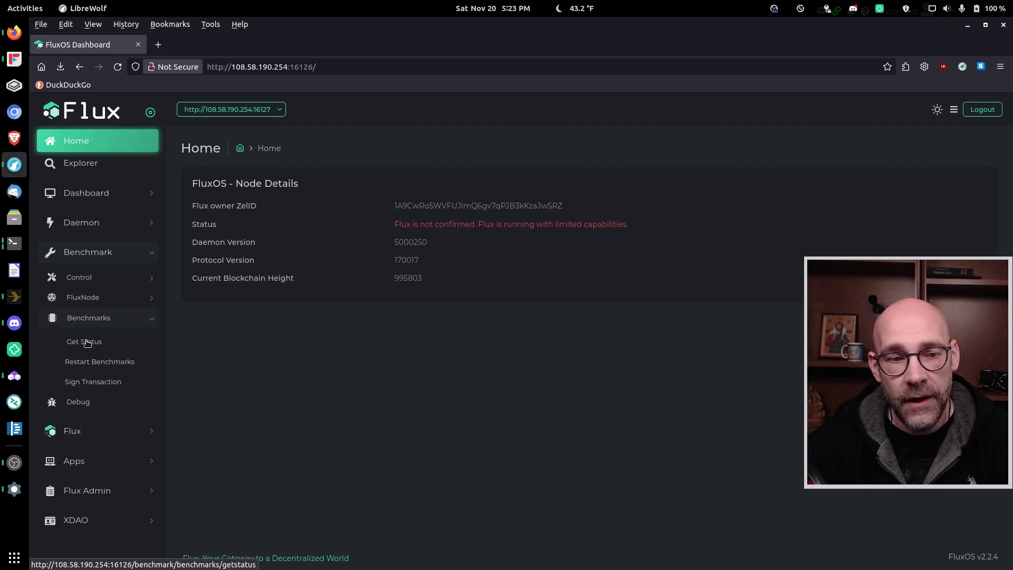
left_click(88, 342)
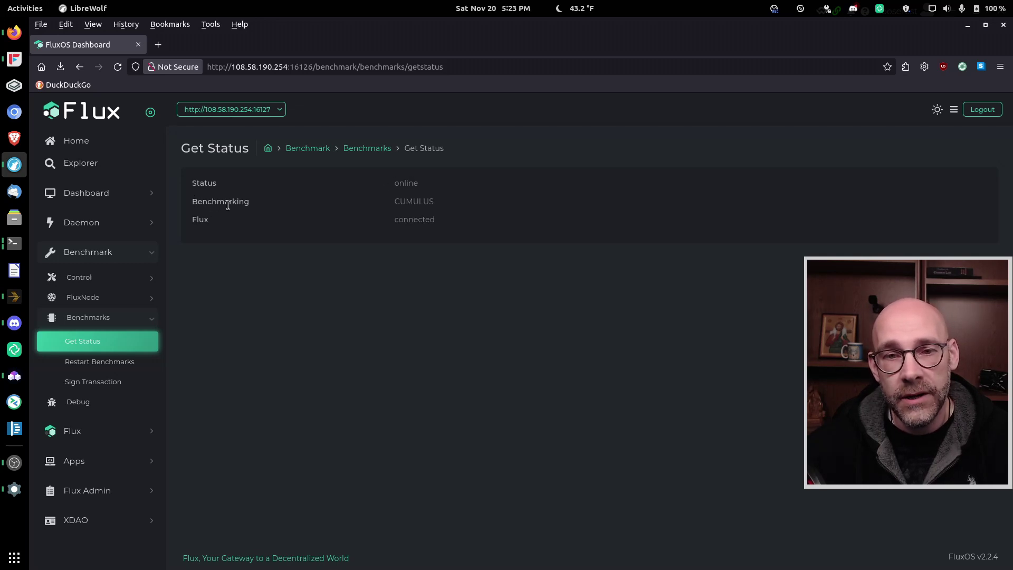
double_click(404, 203)
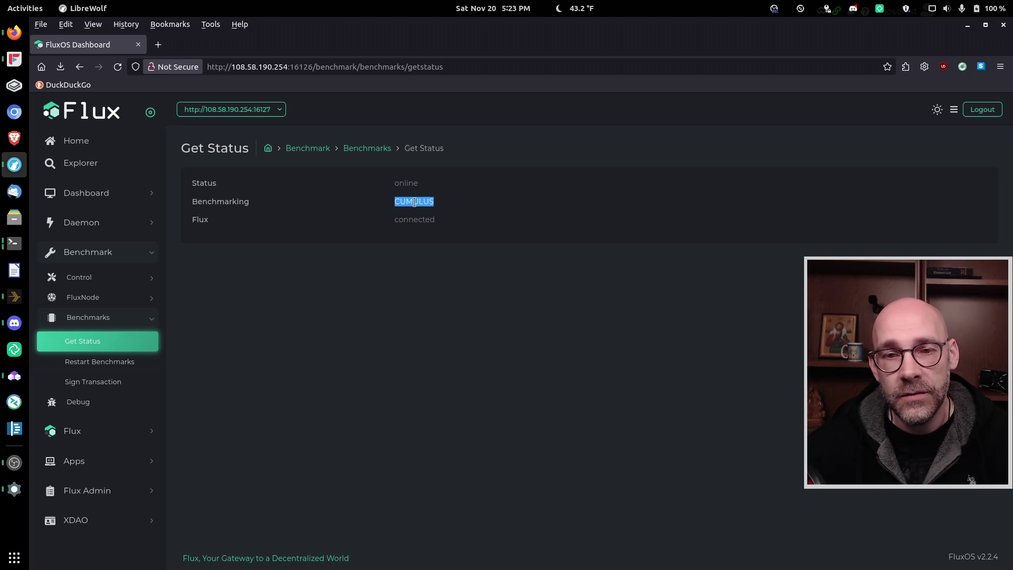
left_click(490, 199)
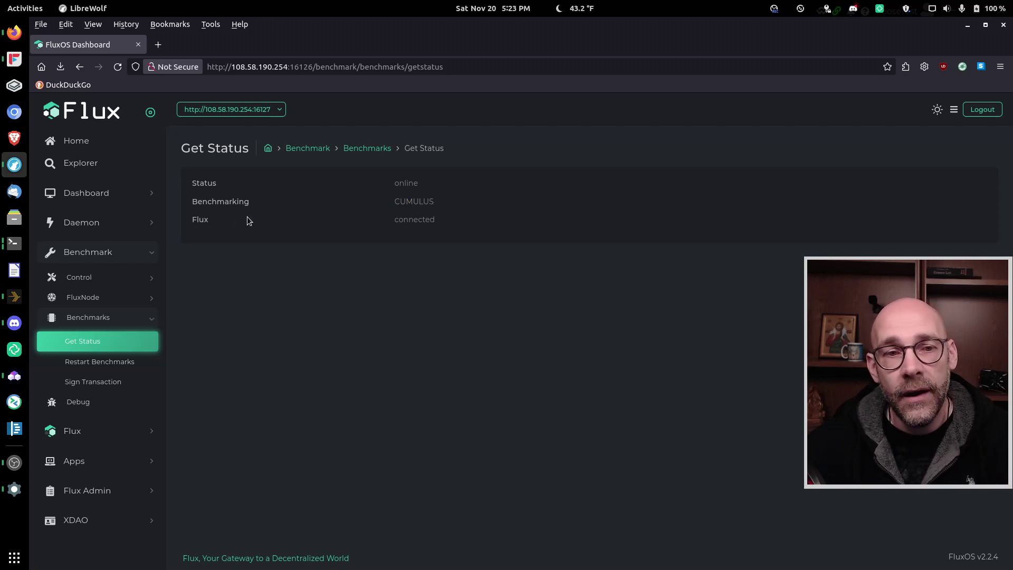
double_click(423, 218)
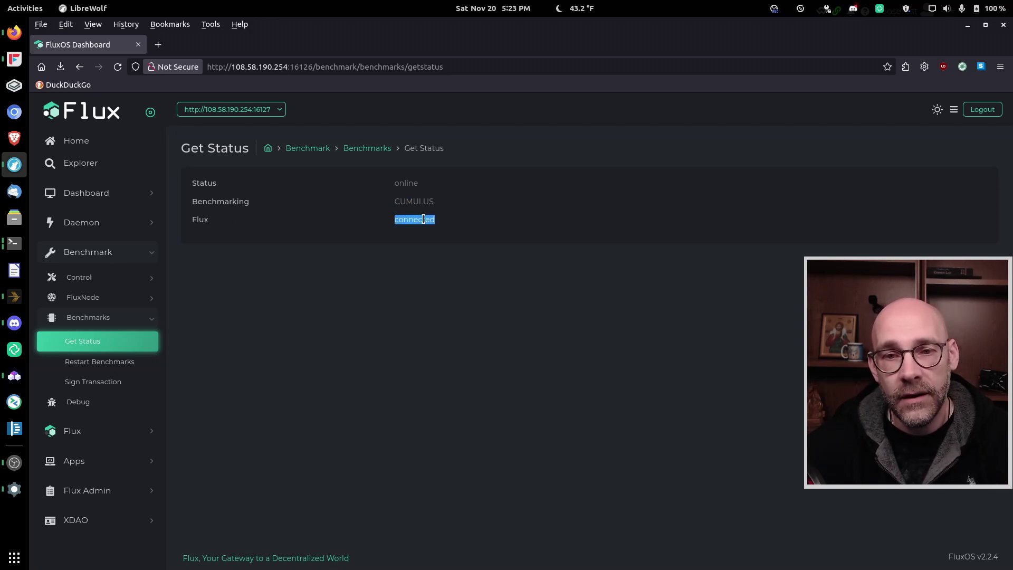
left_click(486, 218)
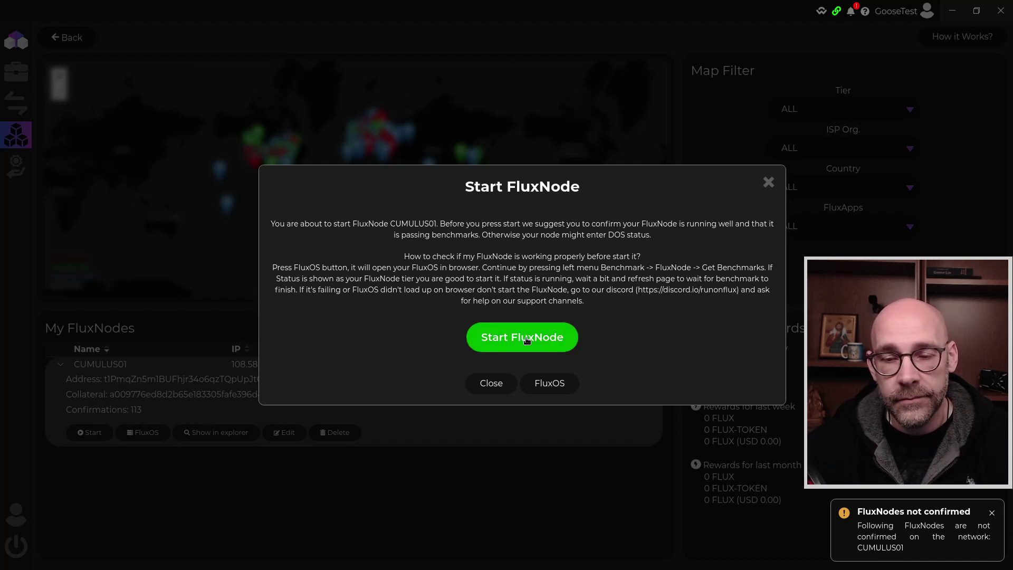
Start CUMULUS01 and refresh its status, which now reads STARTING.
left_click(526, 340)
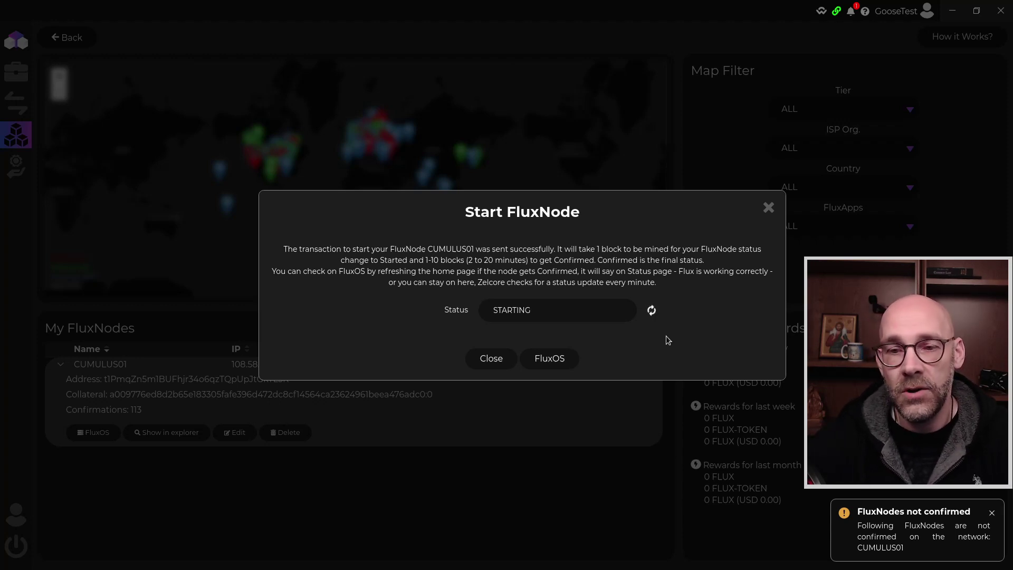
left_click(651, 310)
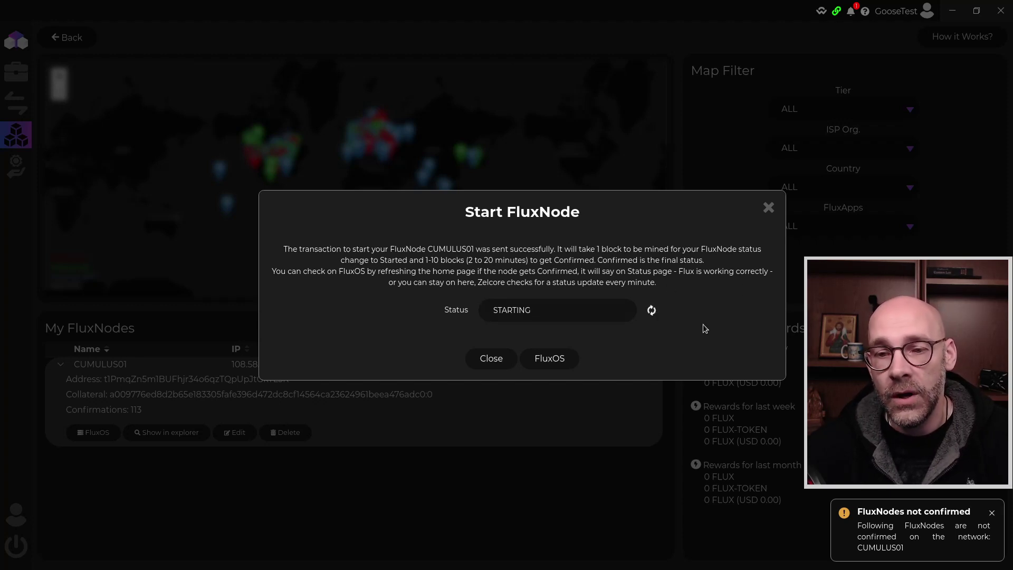
Close the Start dialog and view FluxOS Home, reporting Flux just started with limited capabilities.
left_click(492, 361)
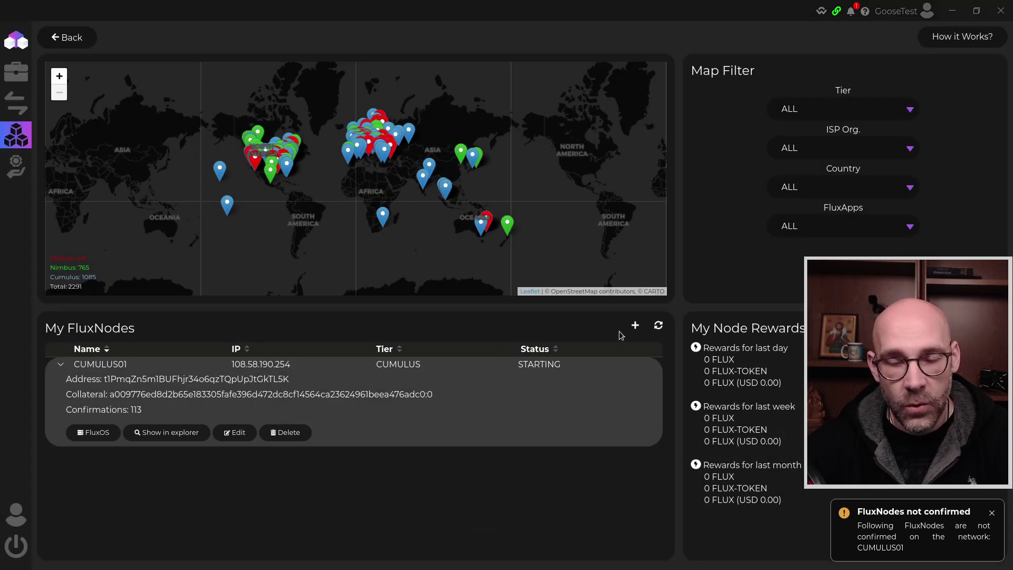
key("alt+Tab")
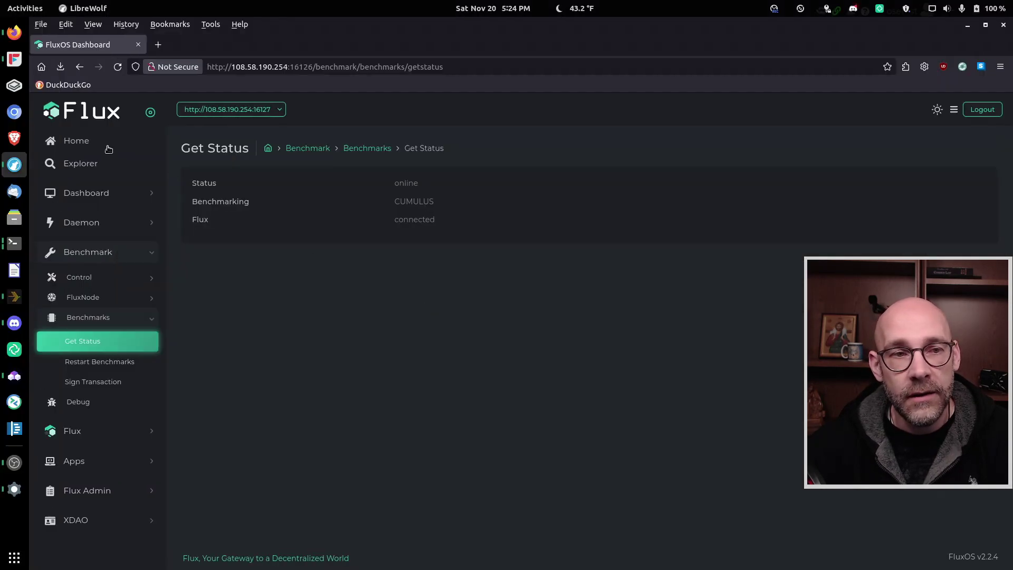
left_click(79, 140)
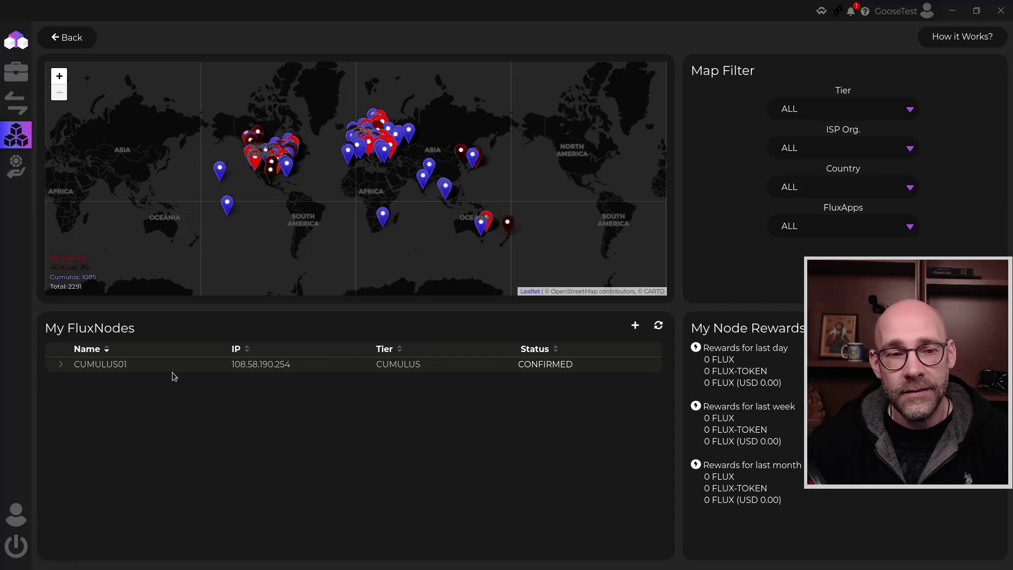
left_click(62, 366)
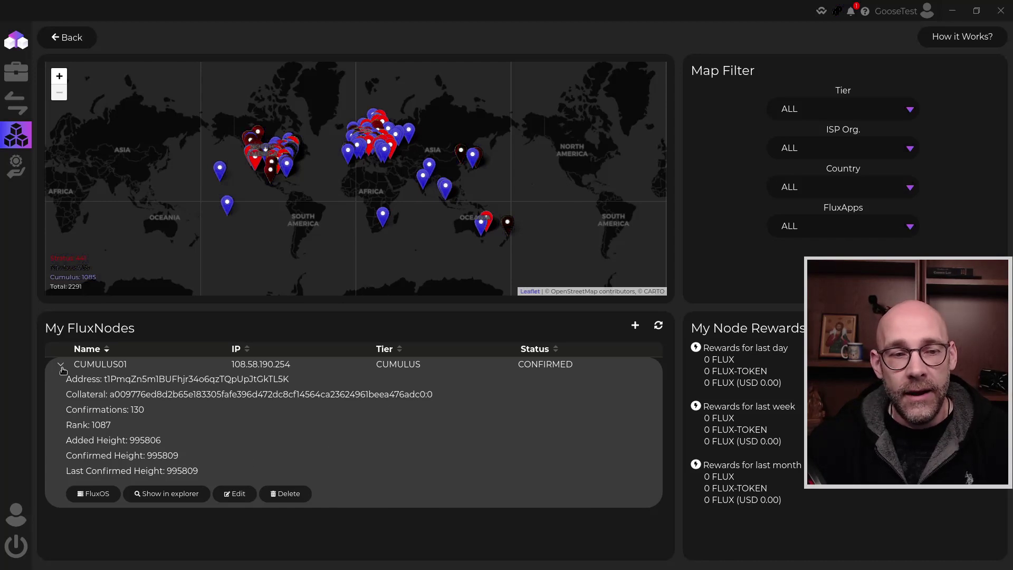
left_click(215, 349)
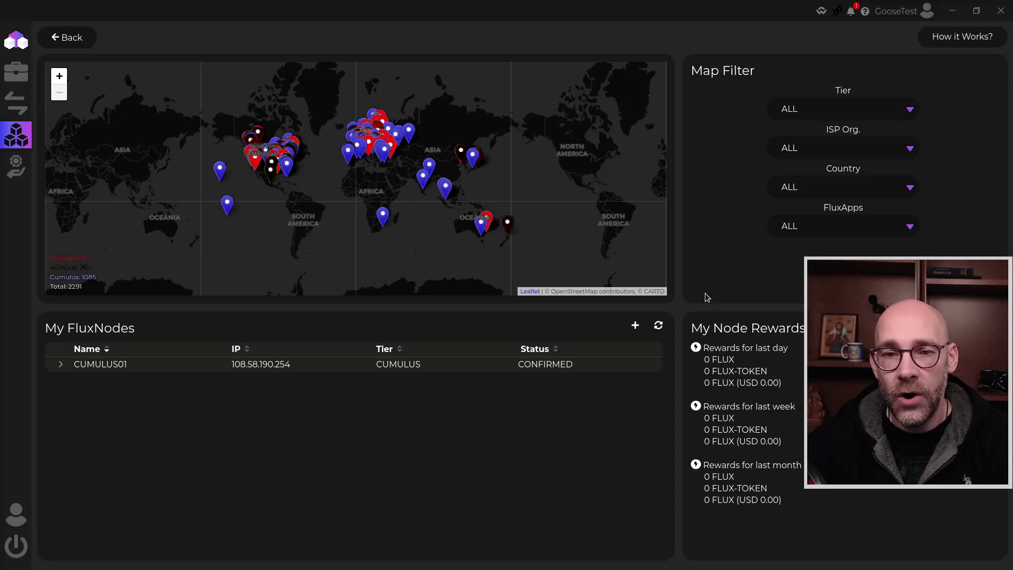
key("alt+Tab")
key("alt+Tab")
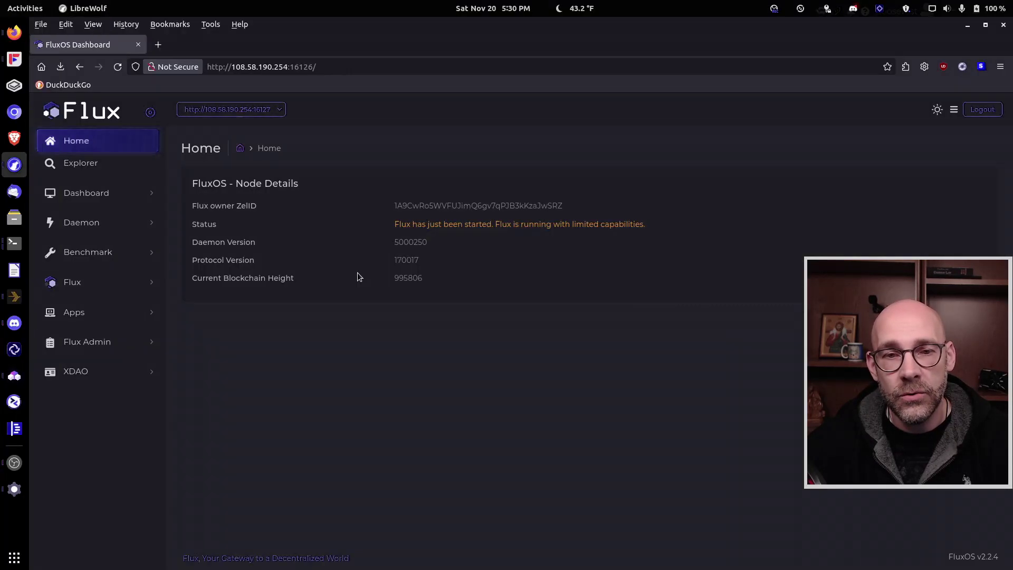
Reload the FluxOS dashboard in LibreWolf to pick up the node's updated status.
left_click(117, 67)
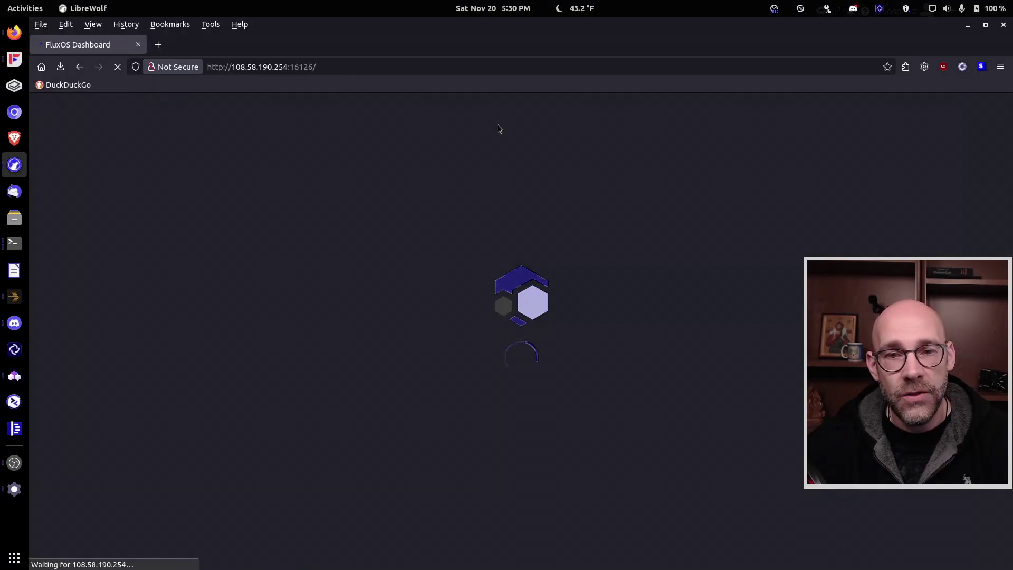